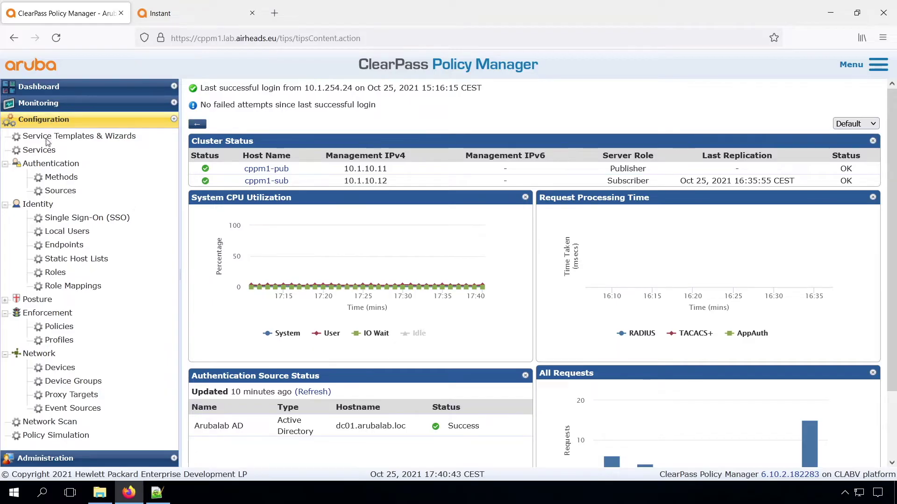
Start the Guest Authentication with MAC Caching template from Guest Templates with name prefix 'ws_Guest Wireless'.
click(63, 136)
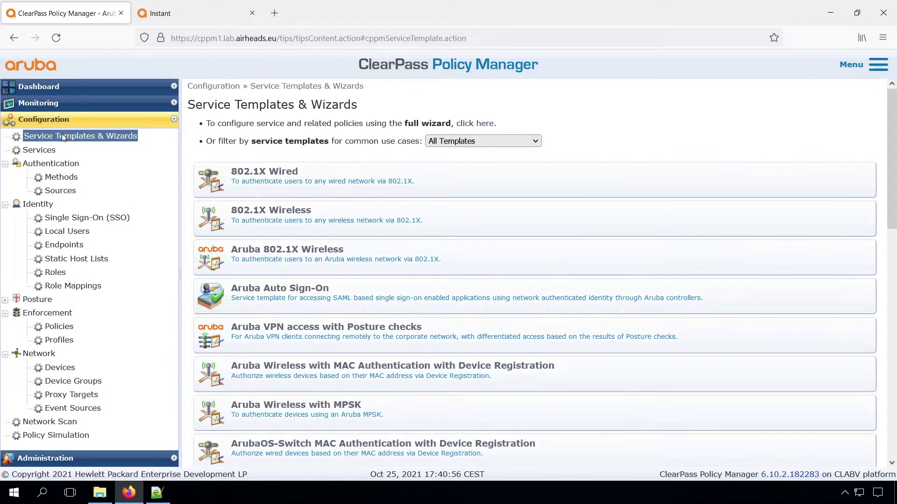
click(448, 145)
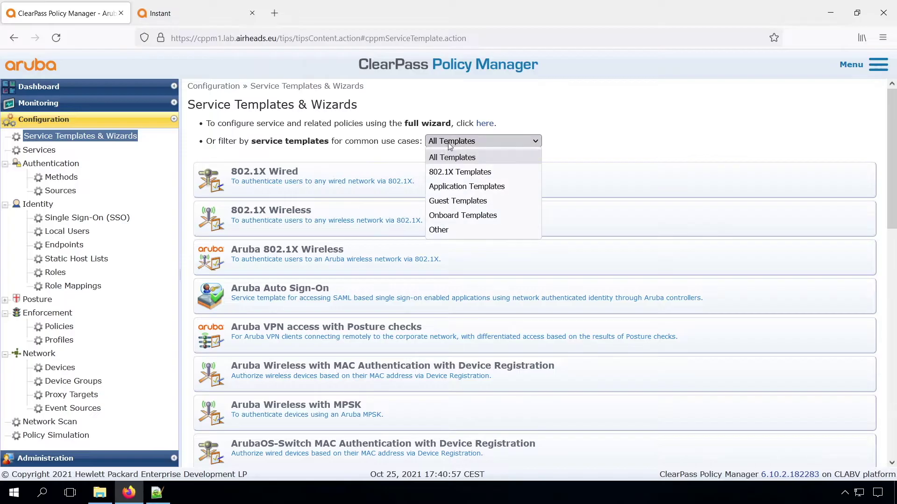
click(443, 201)
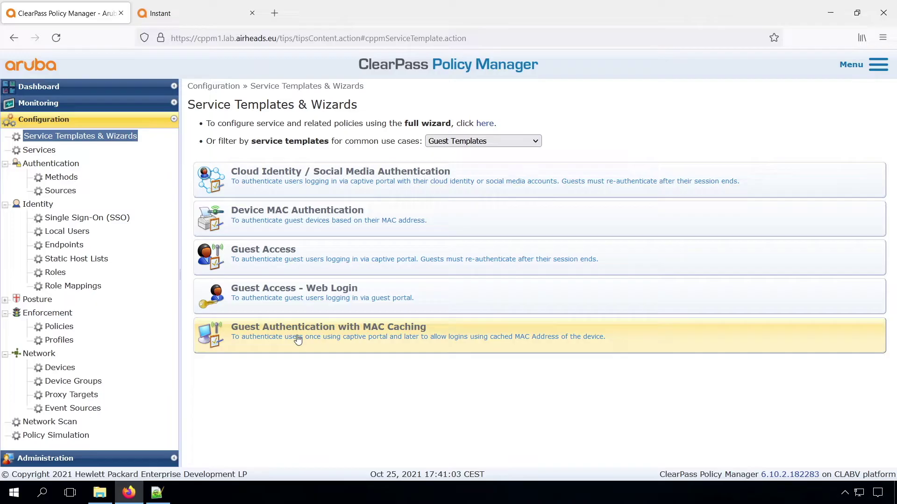
click(328, 334)
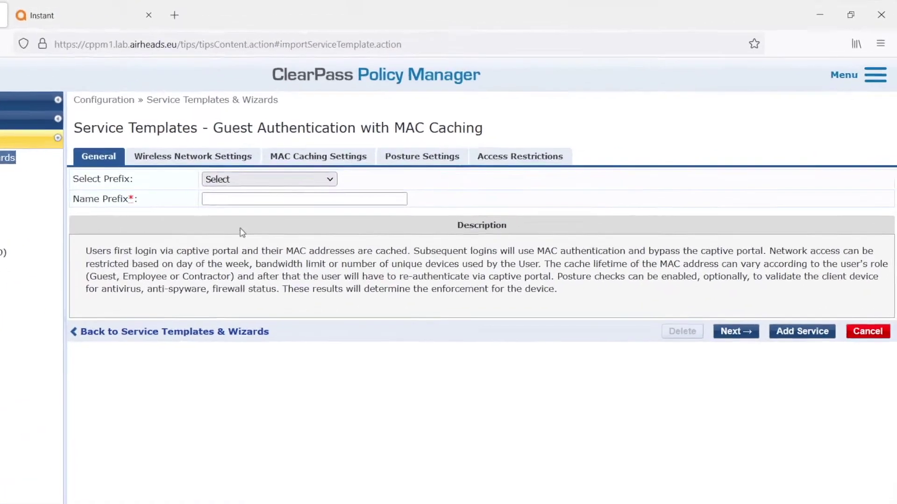
click(327, 172)
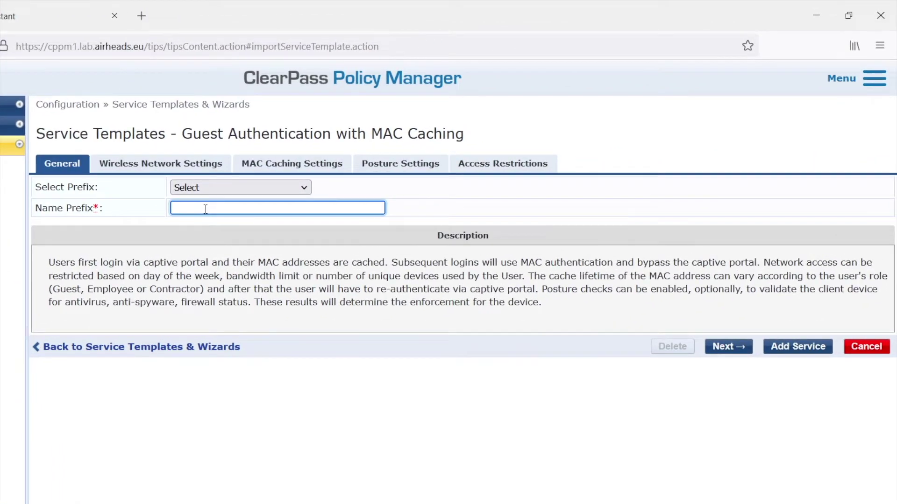
text(ws_Guest Wireless)
click(725, 347)
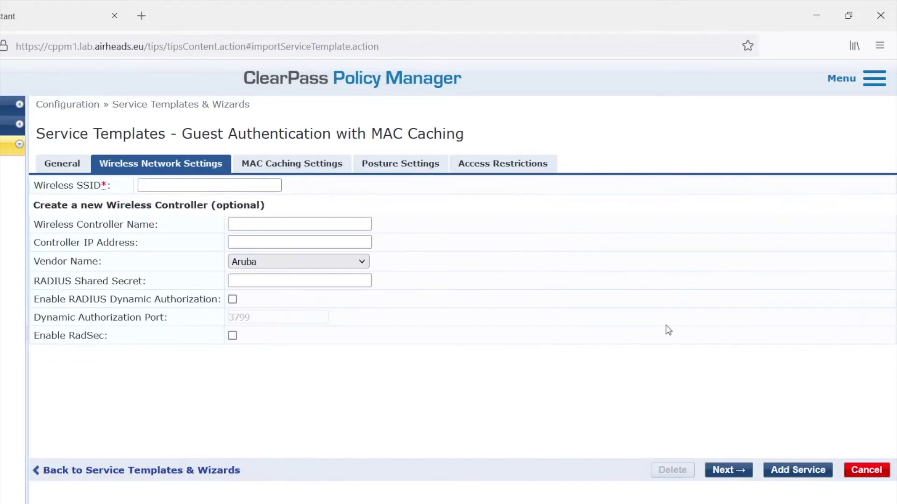
Copy 'Airheads-Guest' from the notes into the Wireless SSID field and continue.
click(181, 185)
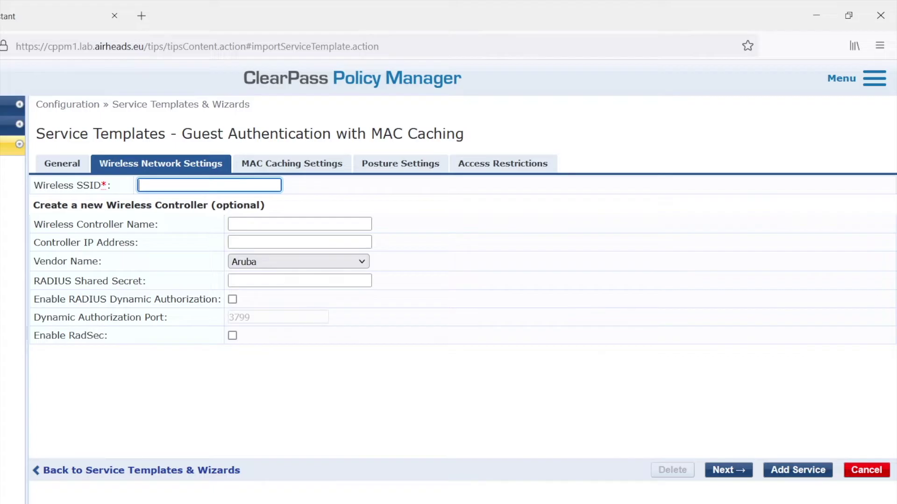
key(alt+Tab)
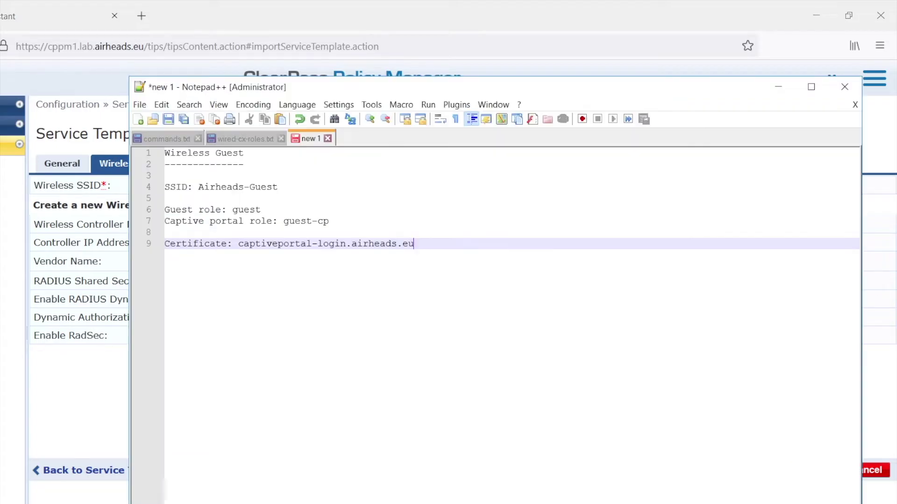
double_click(228, 187)
drag(228, 187, 268, 191)
key(ctrl+c)
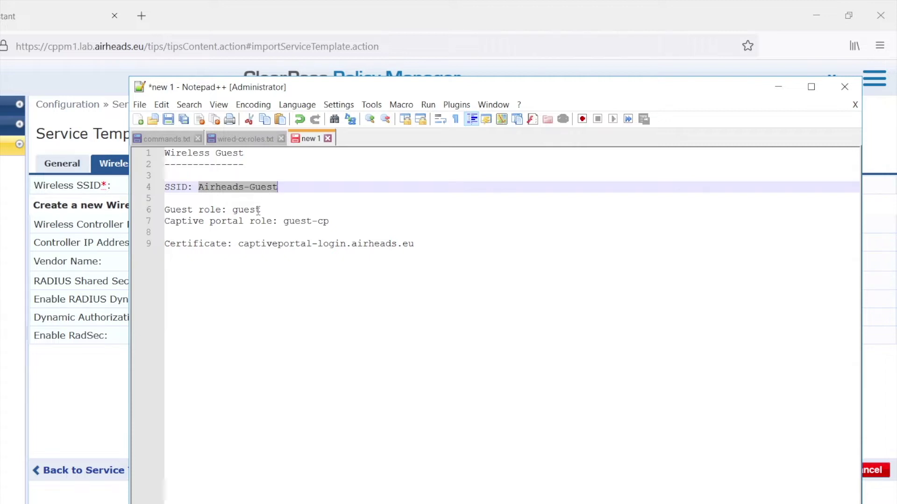
click(42, 389)
click(210, 186)
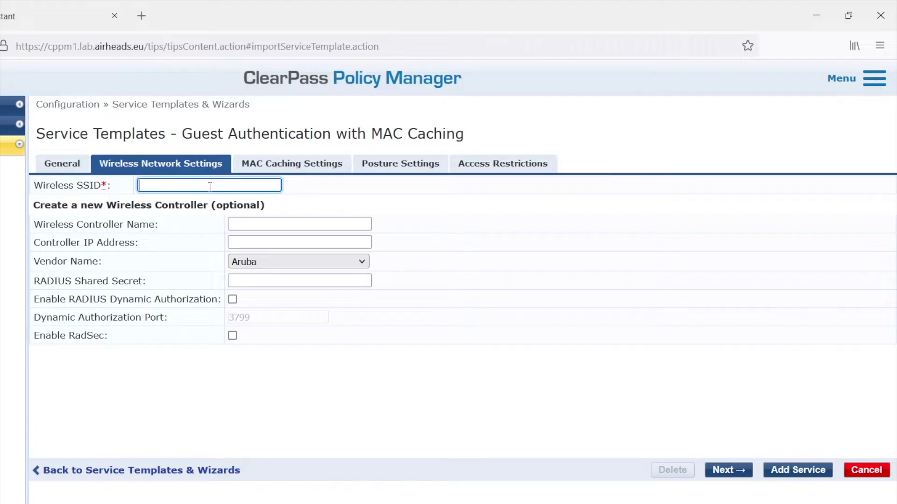
key(ctrl+v)
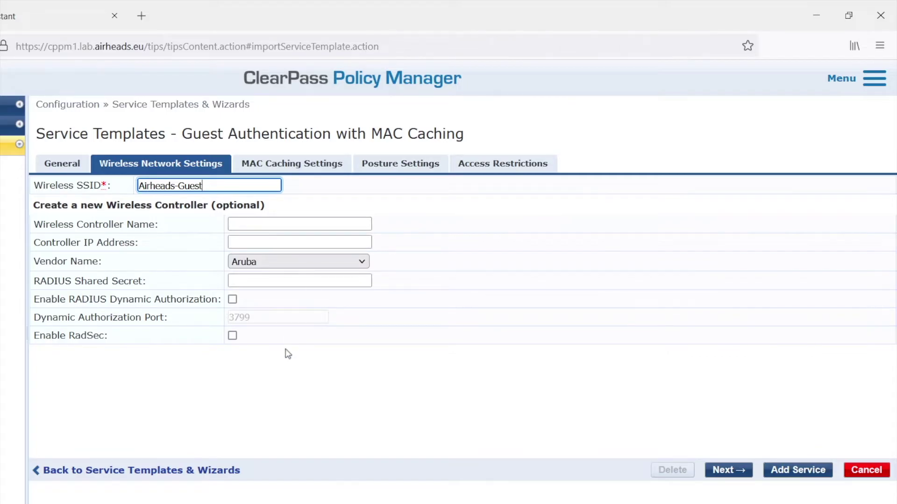
click(727, 470)
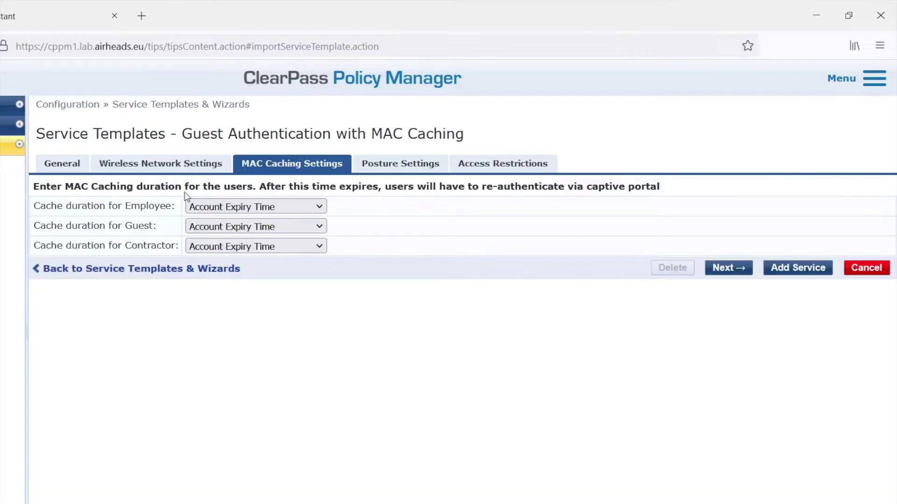
Keep the employee MAC cache duration at Account Expiry Time and leave posture checks disabled.
click(295, 208)
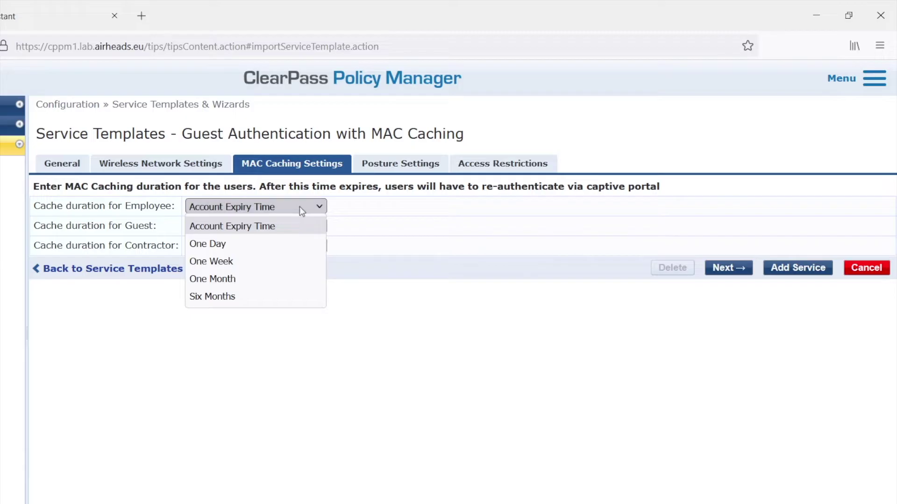
click(394, 350)
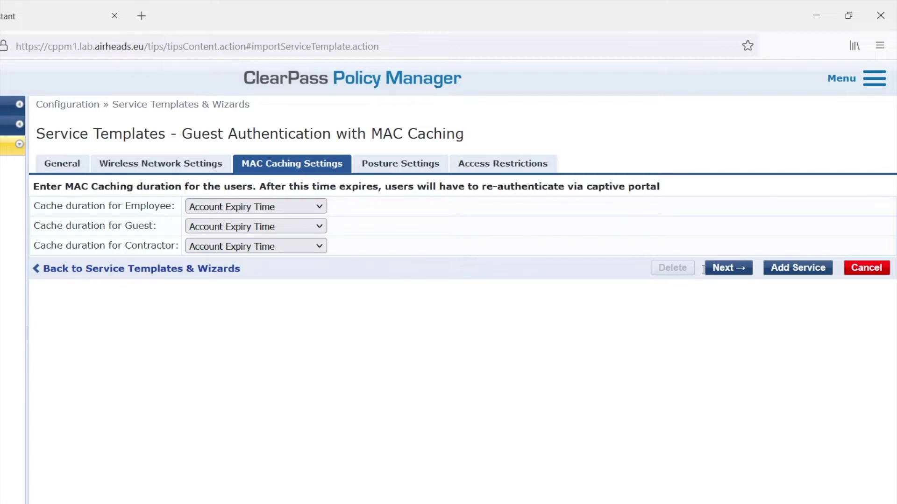
click(726, 270)
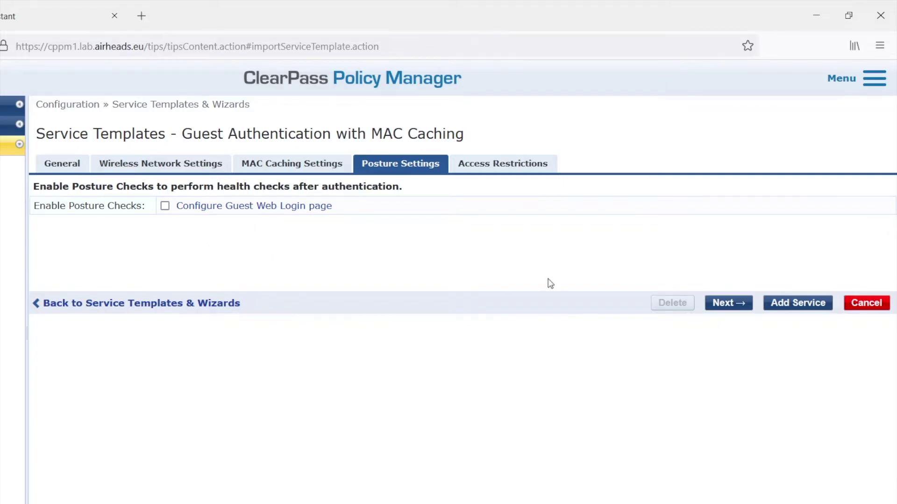
click(730, 310)
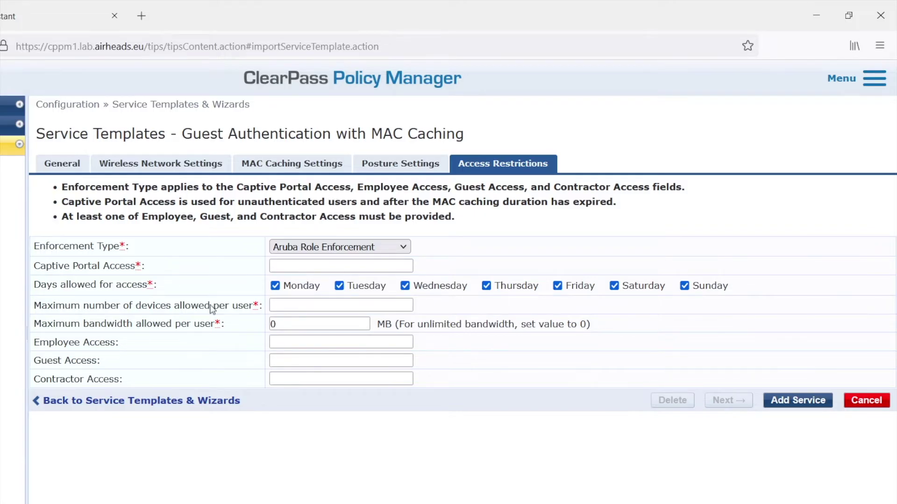
Set the captive portal access role to guest-cp and maximum devices per user to 2.
key(alt+Tab)
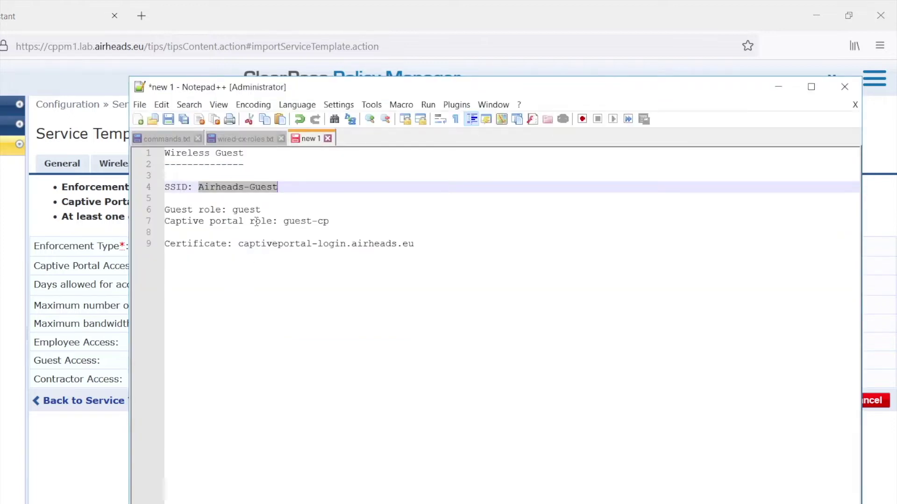
double_click(296, 221)
drag(296, 222, 329, 225)
key(ctrl+c)
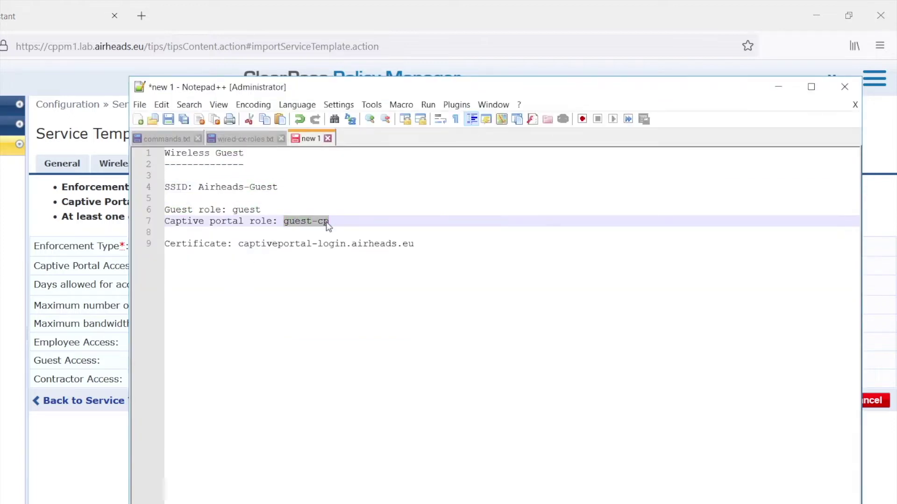
click(74, 472)
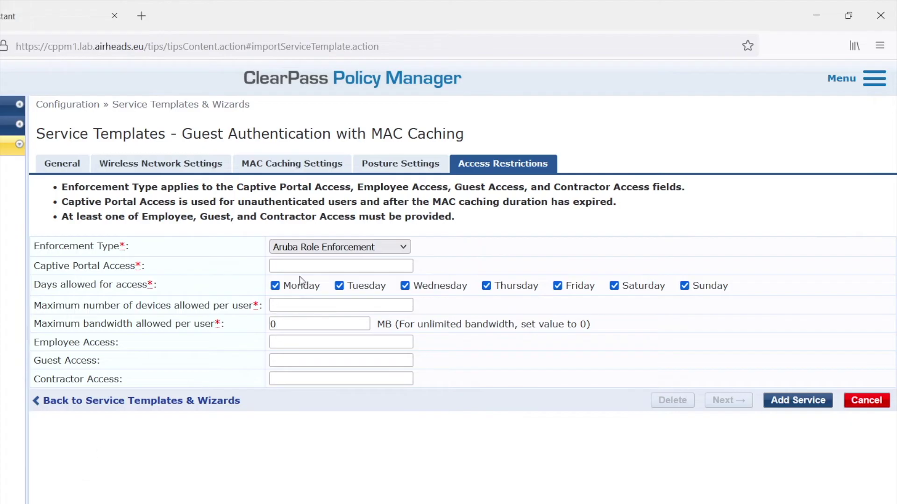
click(301, 264)
key(ctrl+v)
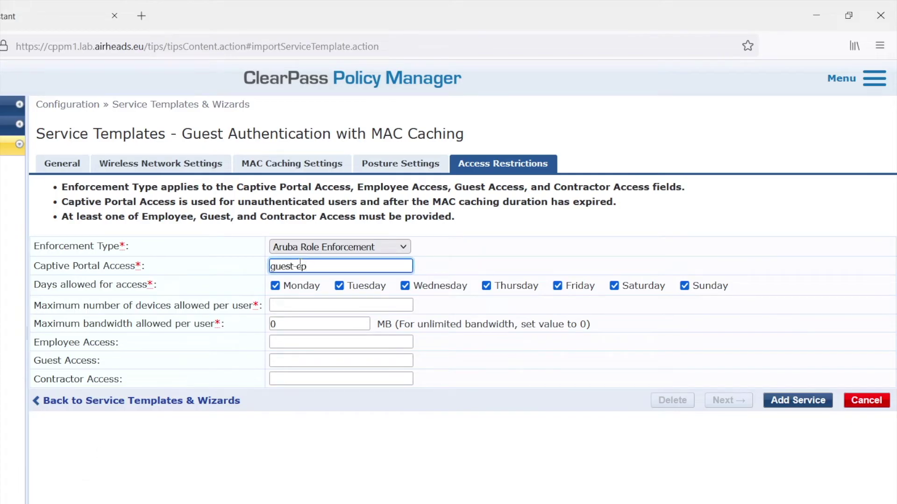
click(293, 306)
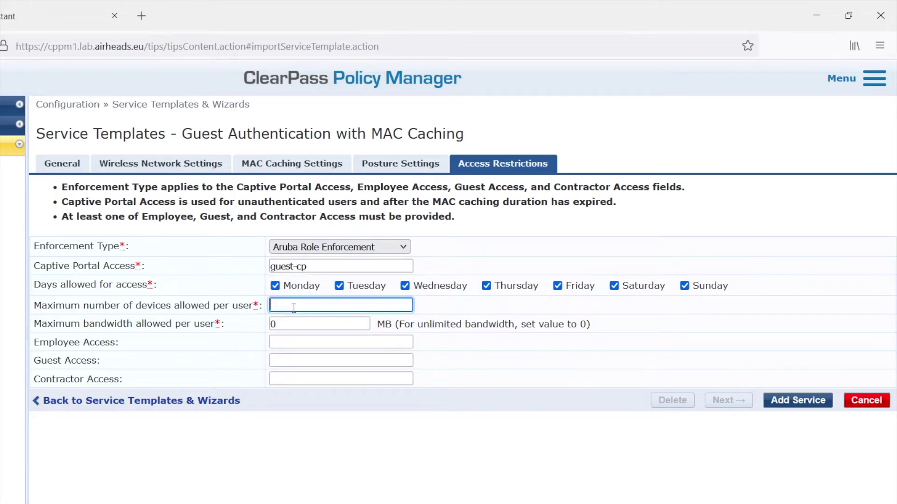
text(2)
Set the guest access role to guest, copied from the notes, and add the services.
click(290, 361)
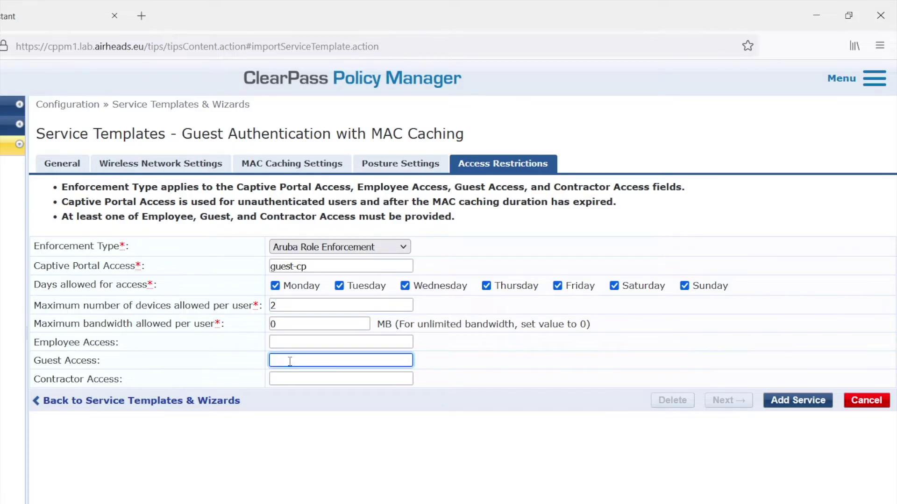
key(alt+Tab)
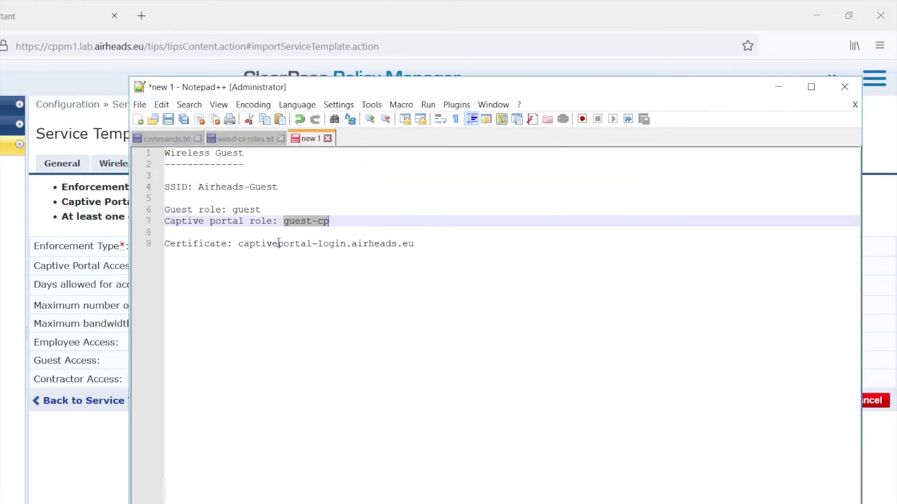
double_click(241, 208)
key(ctrl+c)
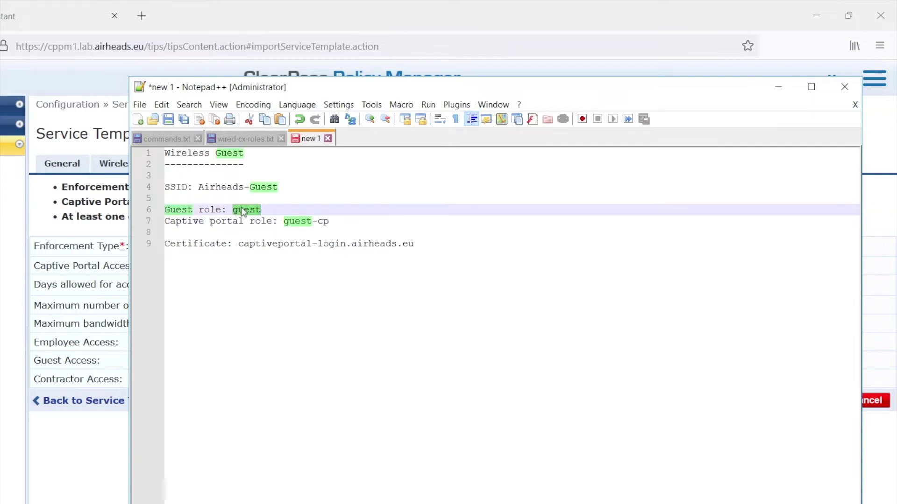
click(84, 477)
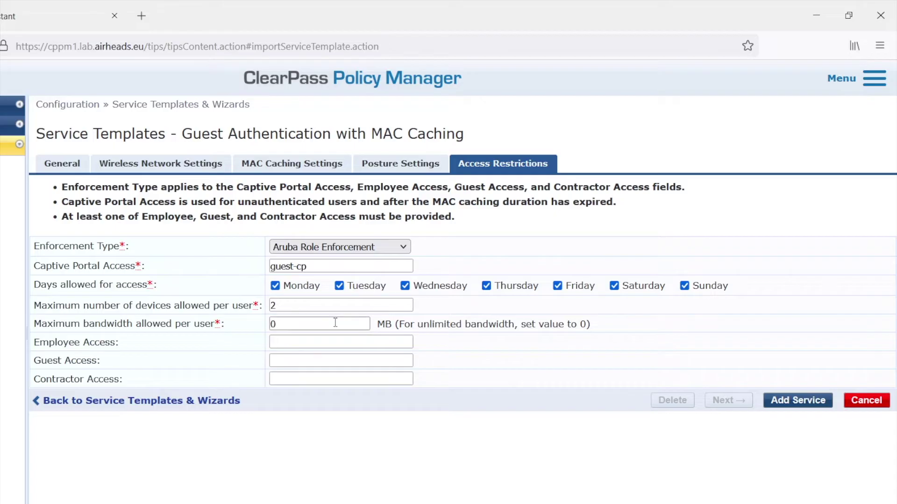
click(306, 362)
key(ctrl+v)
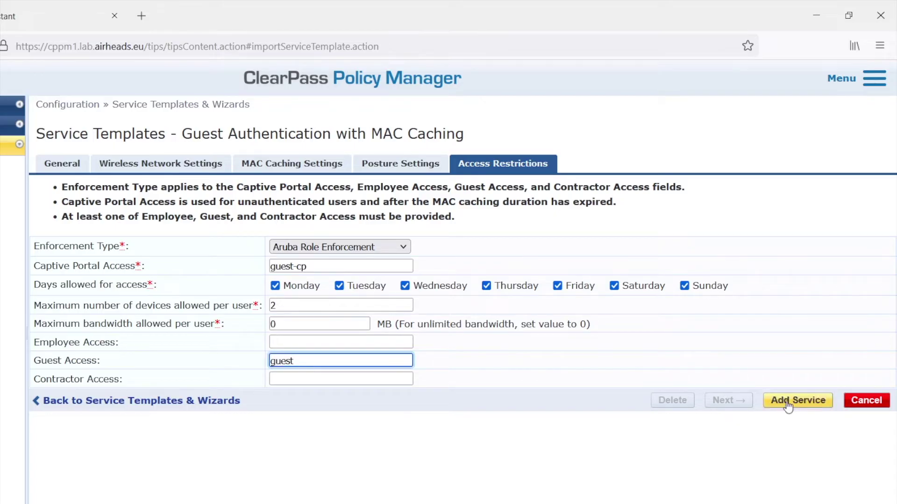
click(788, 401)
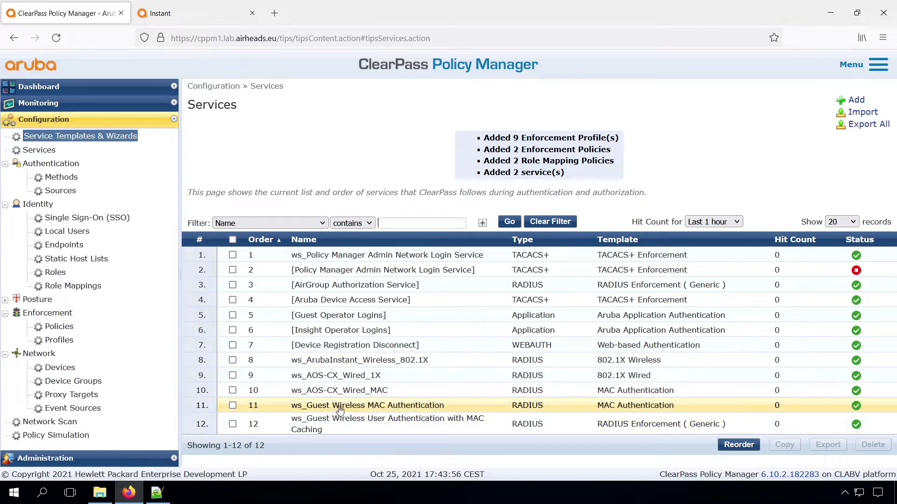
Review ws_Guest Wireless MAC Authentication's Service, Authentication, Authorization, Roles and Enforcement tabs.
click(339, 406)
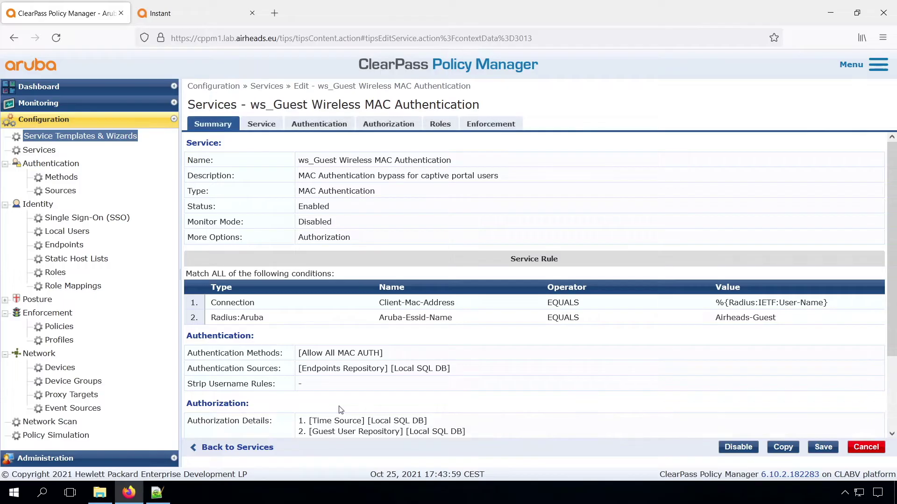
click(265, 123)
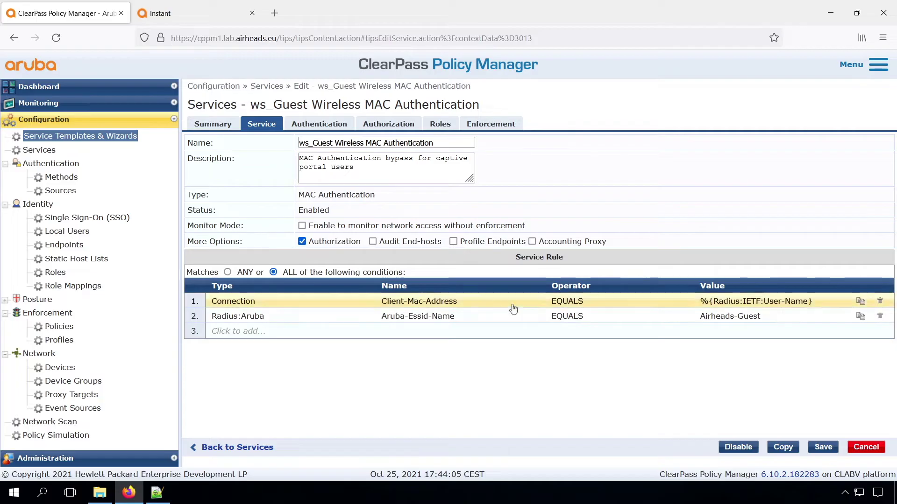
click(313, 124)
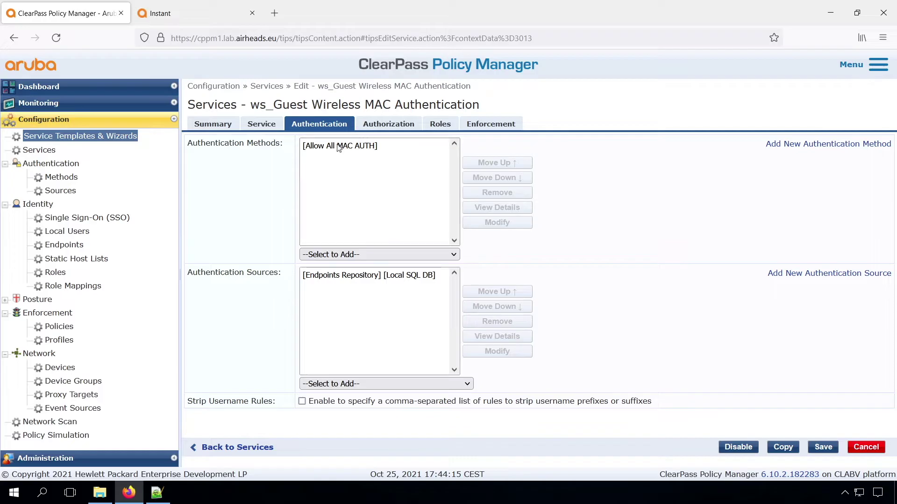
click(390, 125)
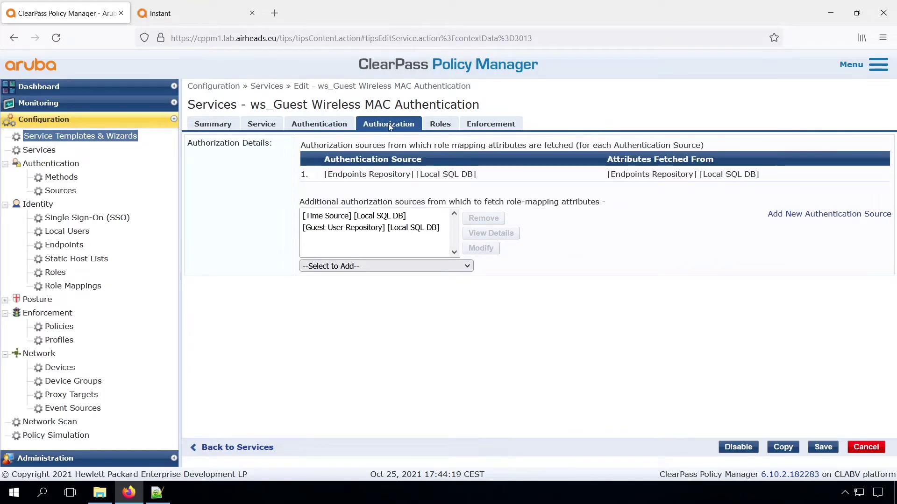
click(440, 126)
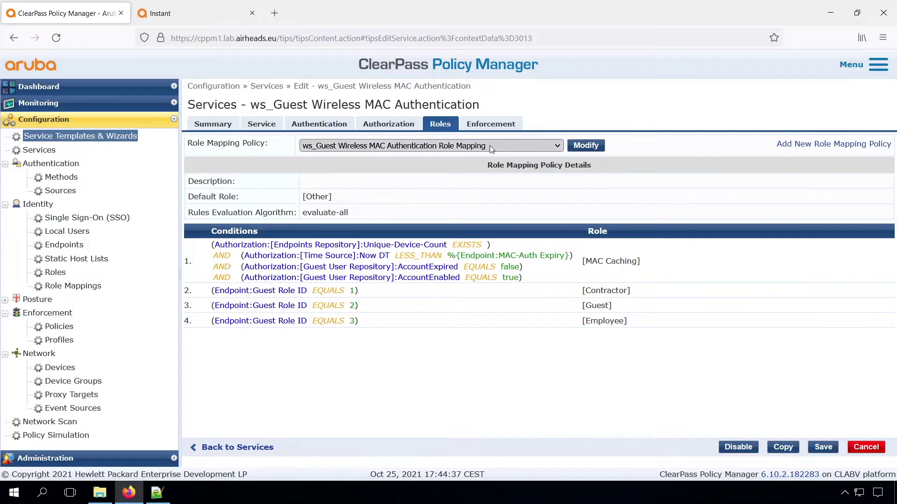
click(492, 126)
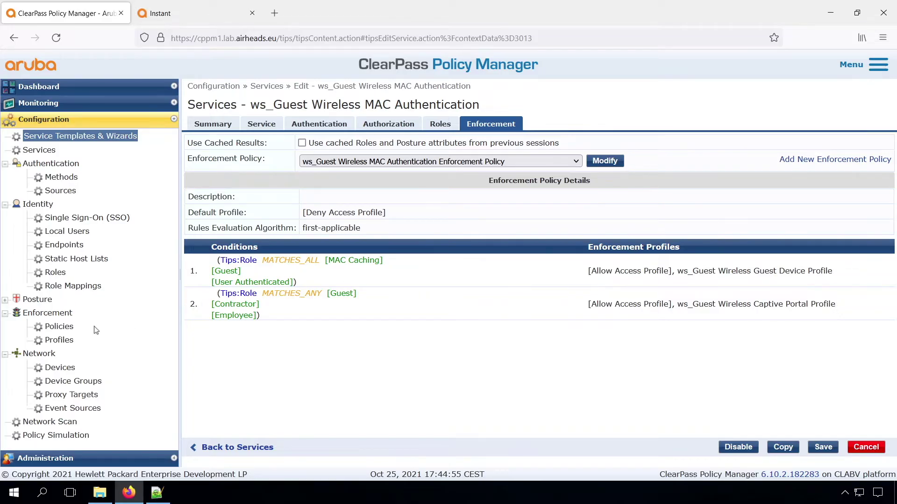
View the Enforcement Profiles and Enforcement Policies lists, then duplicate the browser tab.
click(61, 341)
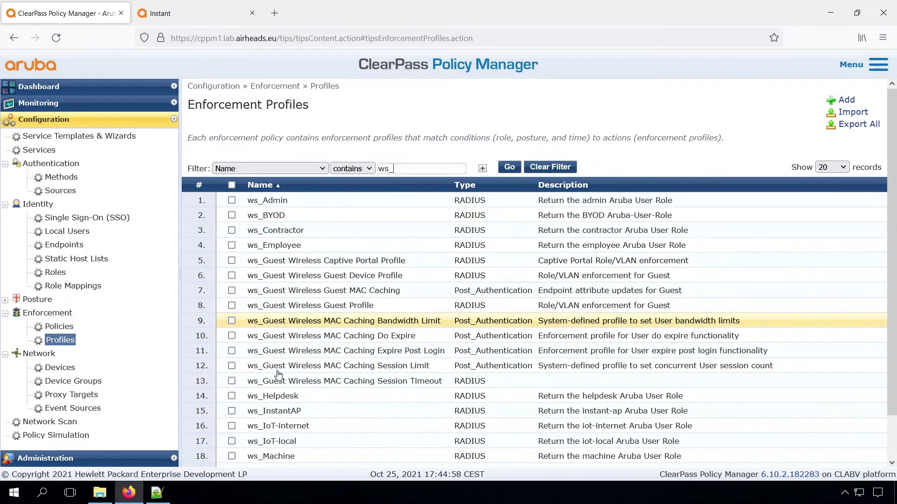
click(61, 327)
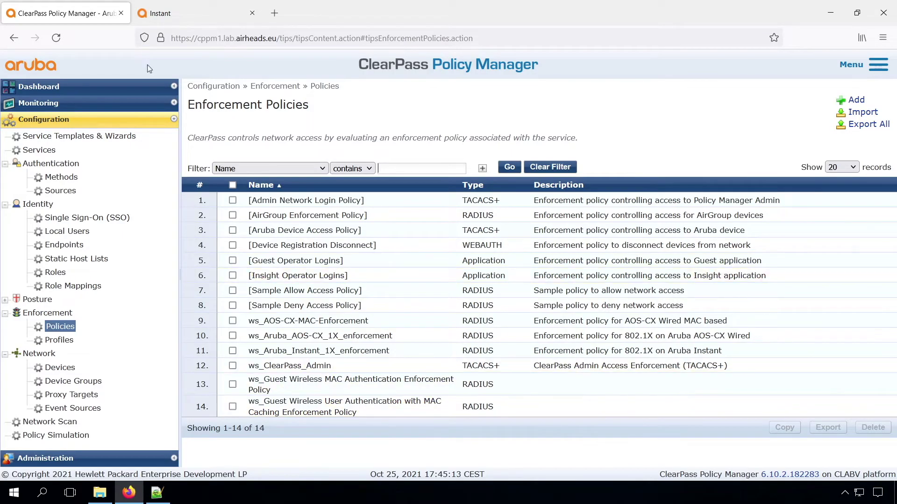
right_click(64, 16)
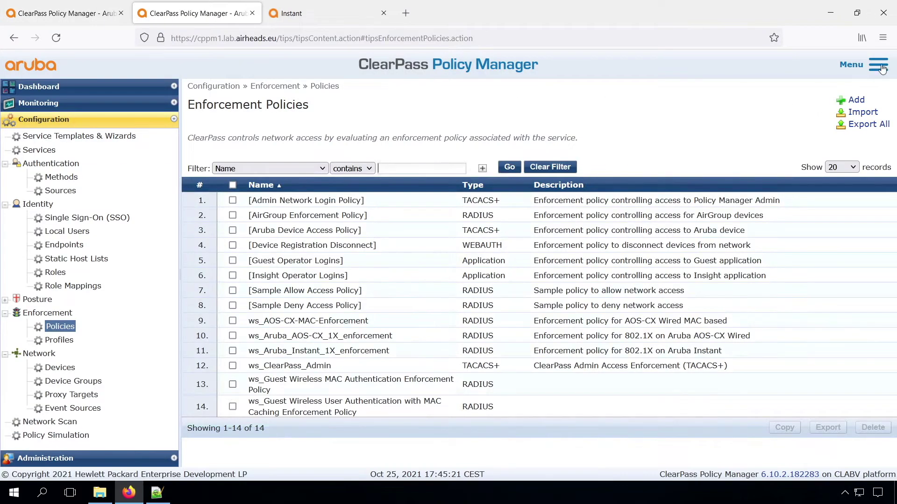
click(881, 66)
Switch to ClearPass Guest and open Configuration > Pages > Self-Registrations.
click(815, 106)
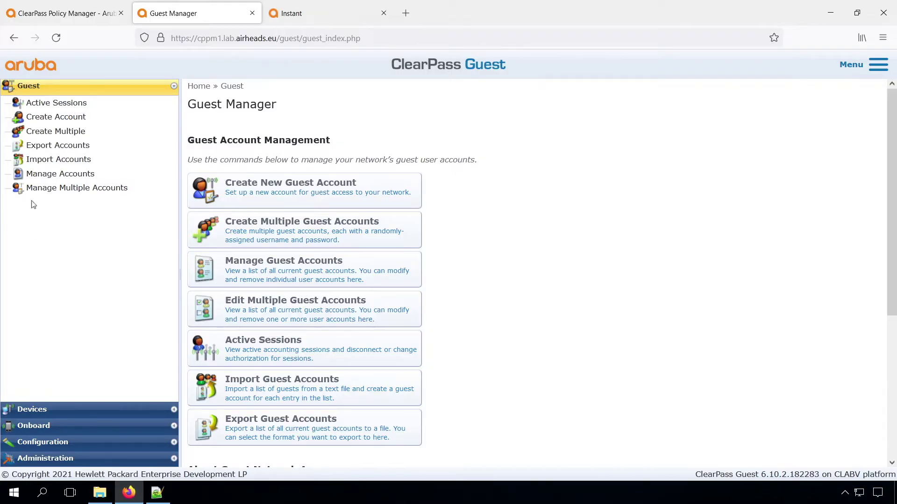
click(49, 175)
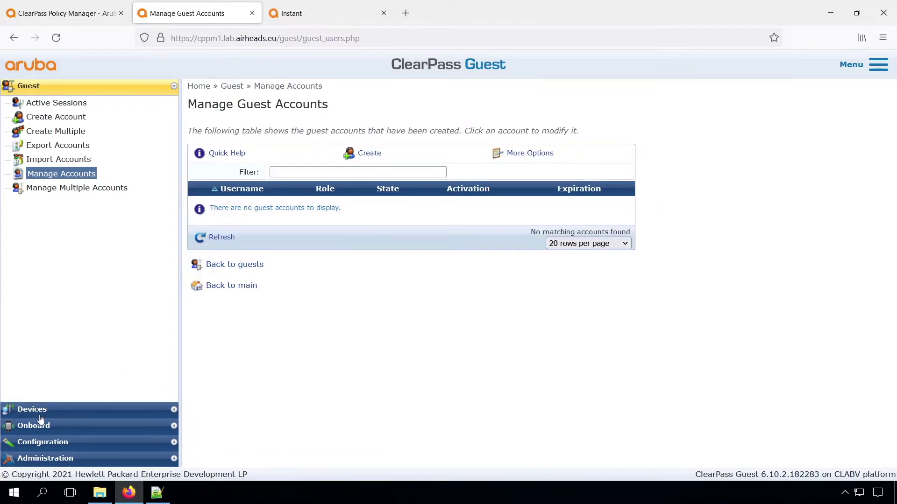
click(44, 442)
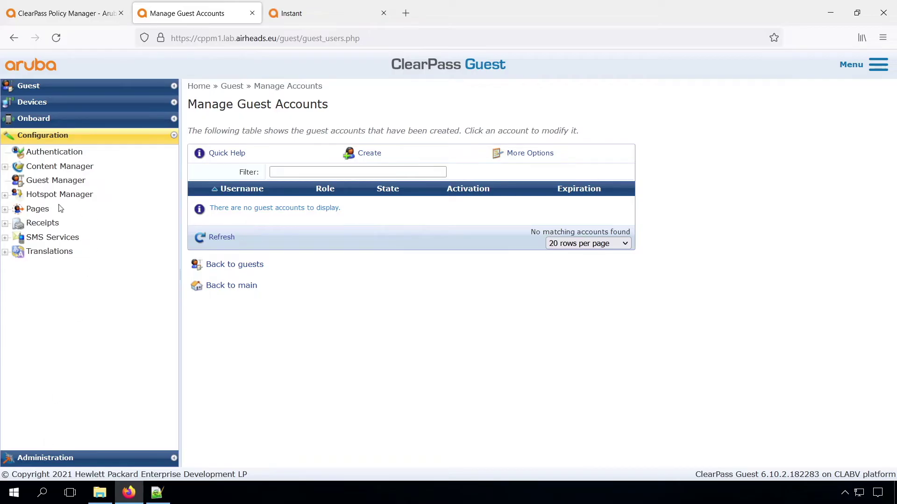
click(37, 209)
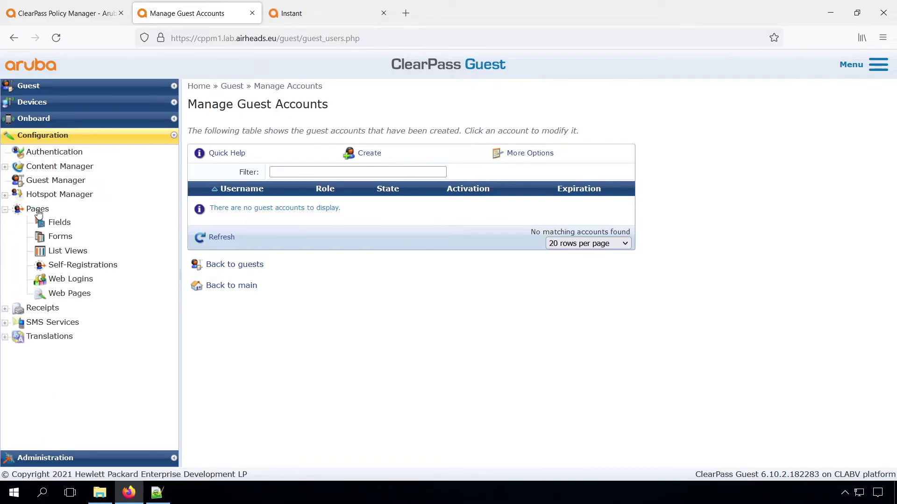
click(63, 267)
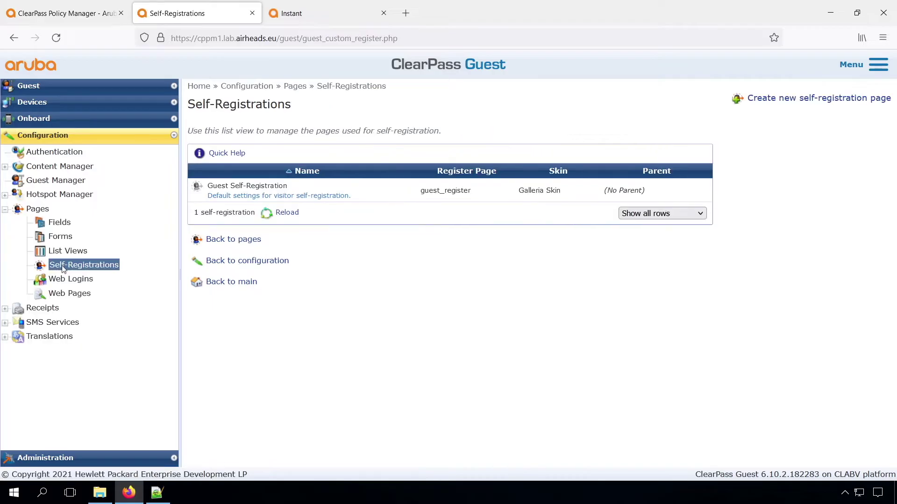
Create self-registration 'Airheads Guest Access' with description 'Self registration page for Airheads Guest Access' and register page airheads_guest.
click(788, 100)
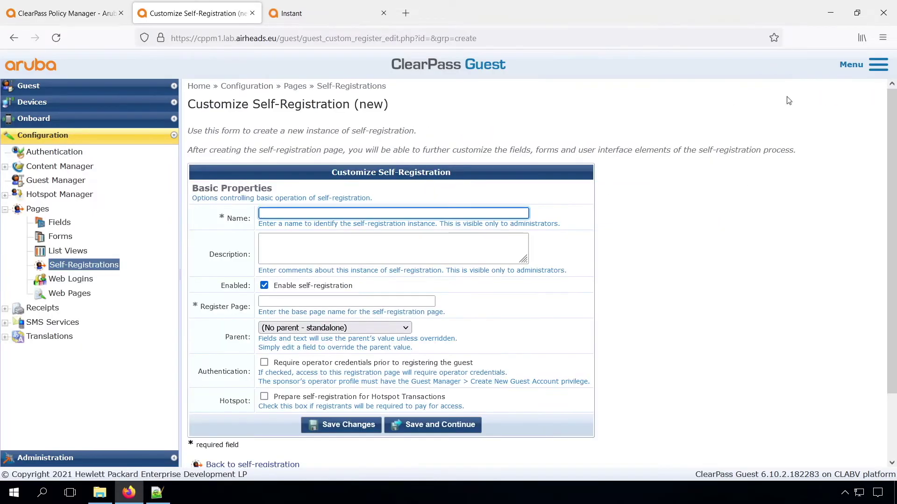
click(354, 213)
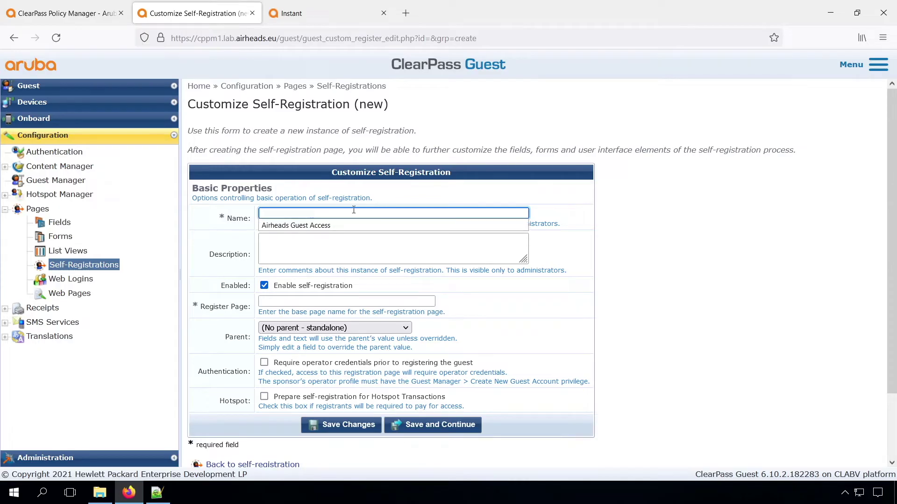
click(327, 225)
click(308, 249)
text(Self registration page for Airheads Guest Access)
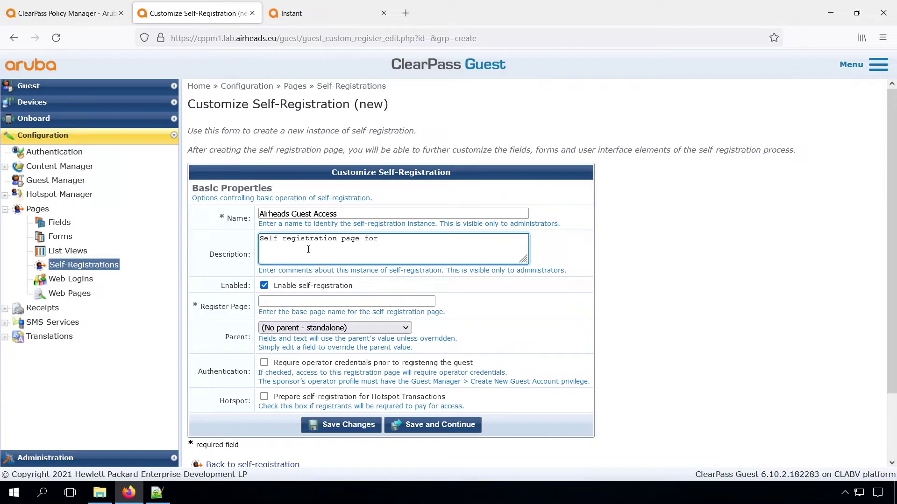
click(296, 302)
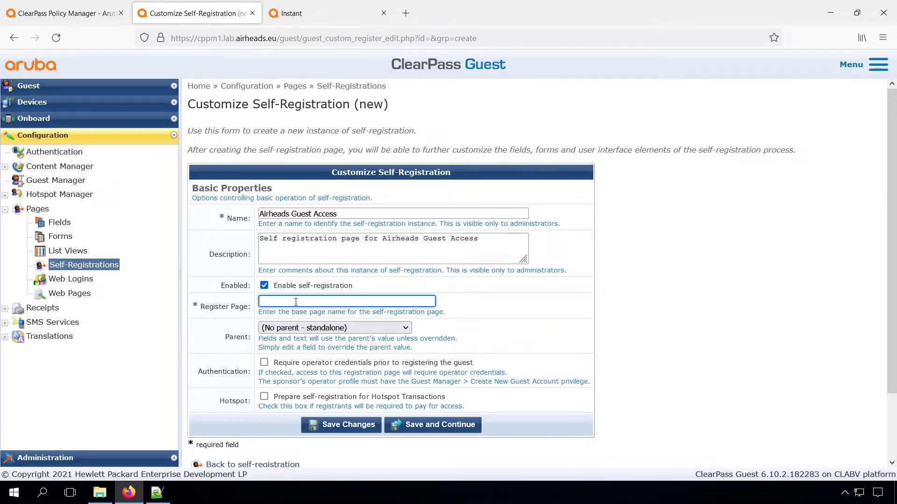
text(airh)
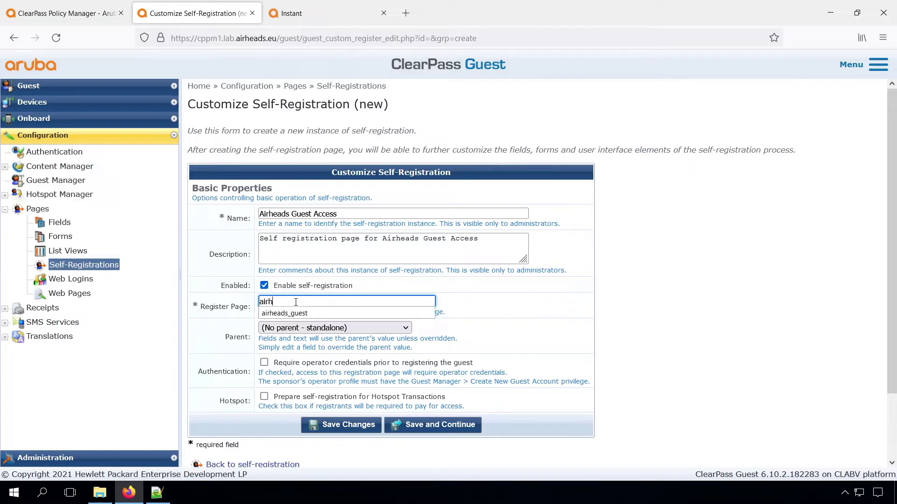
text(eads_guest)
click(294, 313)
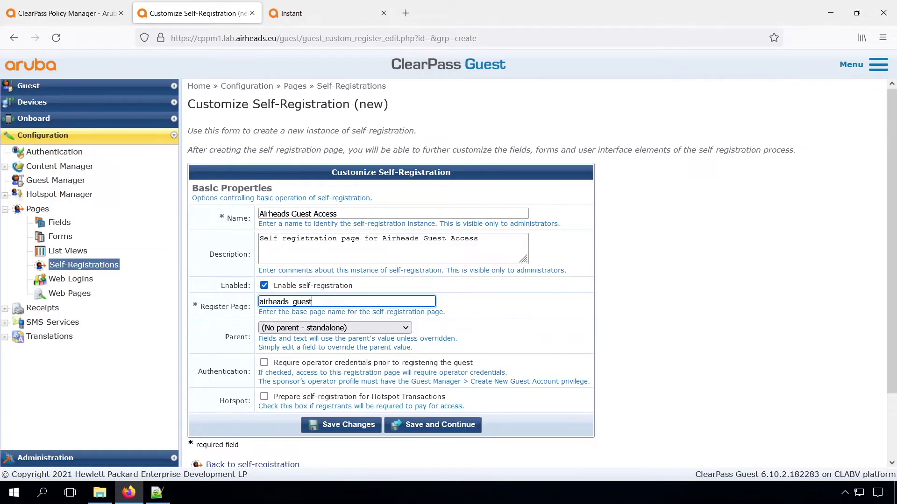
click(421, 425)
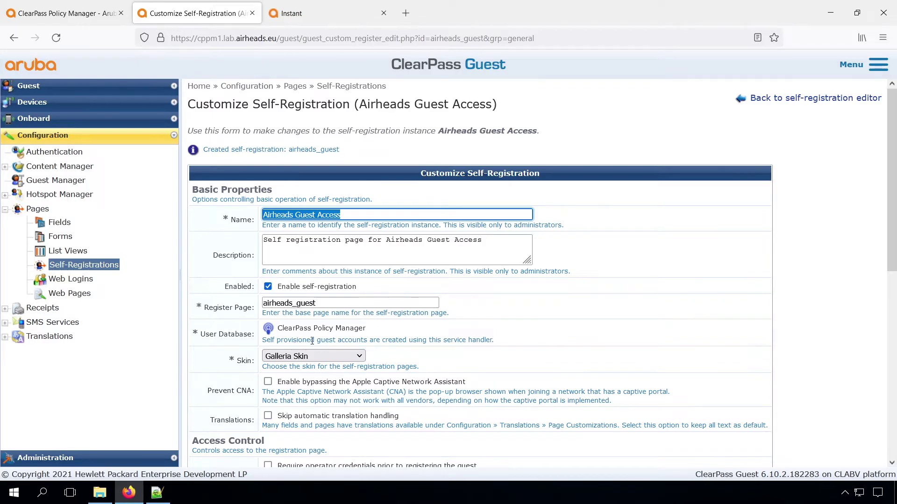
Keep Galleria Skin and save the general, register page and receipt page settings unchanged.
click(320, 363)
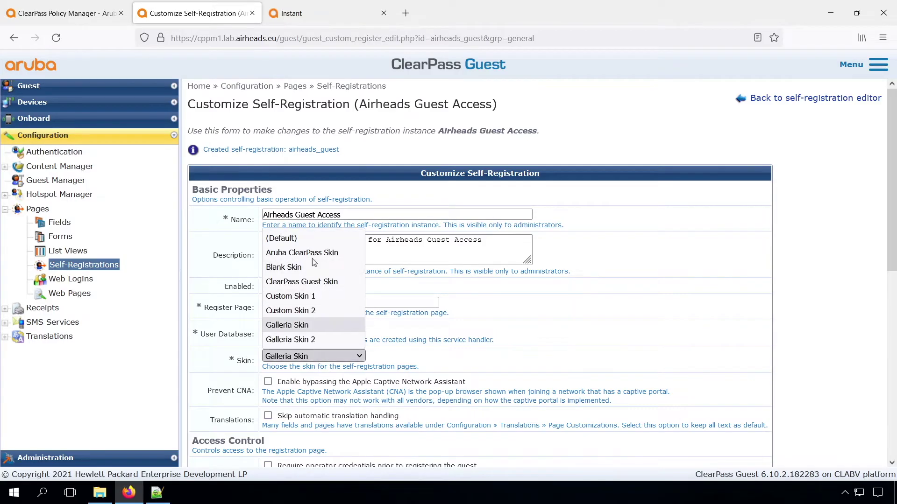
click(303, 326)
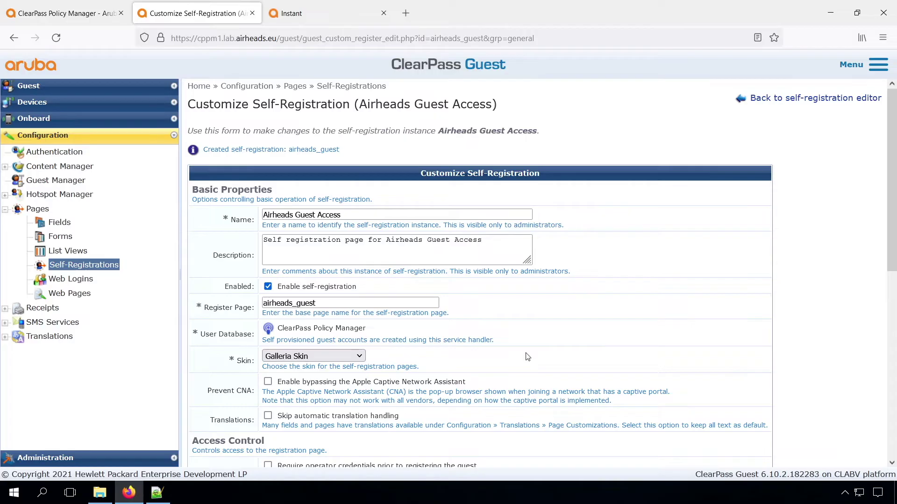
scroll(527, 357, down, 3)
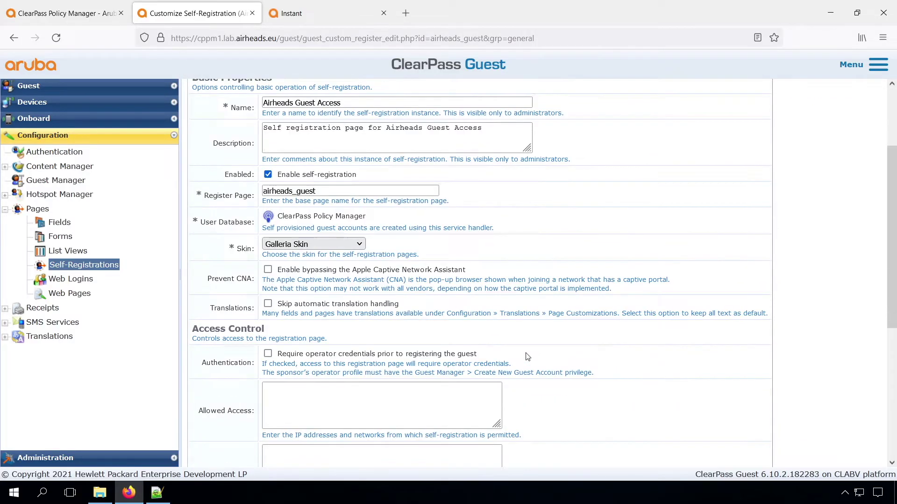
scroll(528, 357, down, 4)
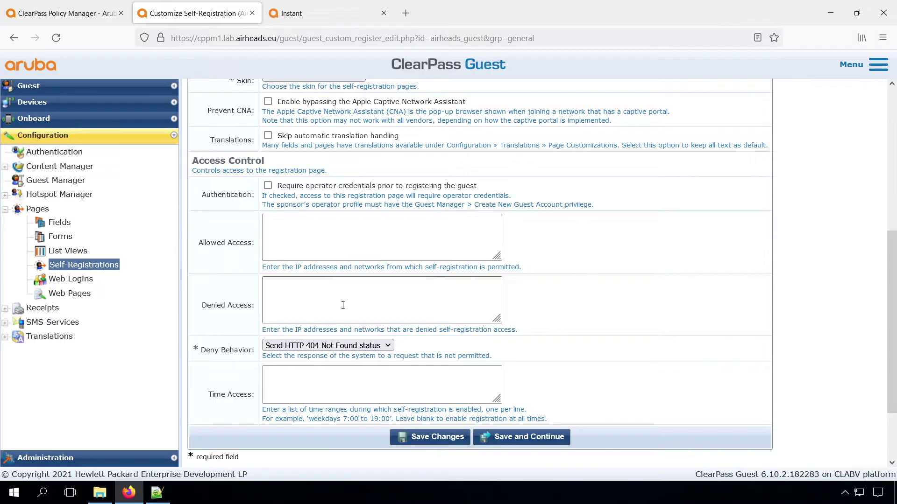
click(509, 436)
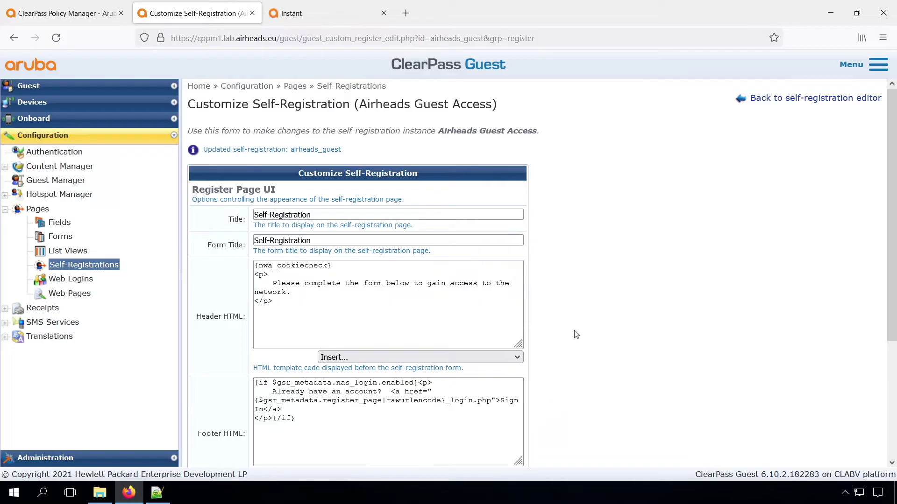
scroll(575, 334, down, 3)
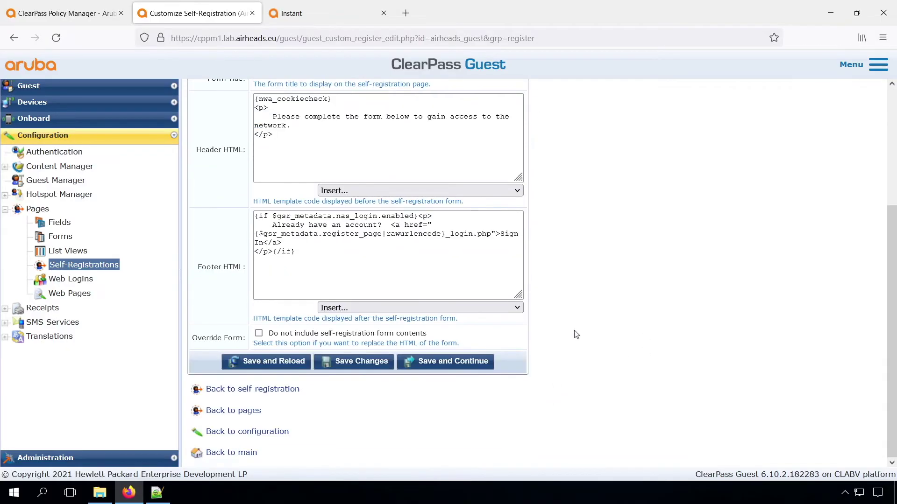
click(448, 362)
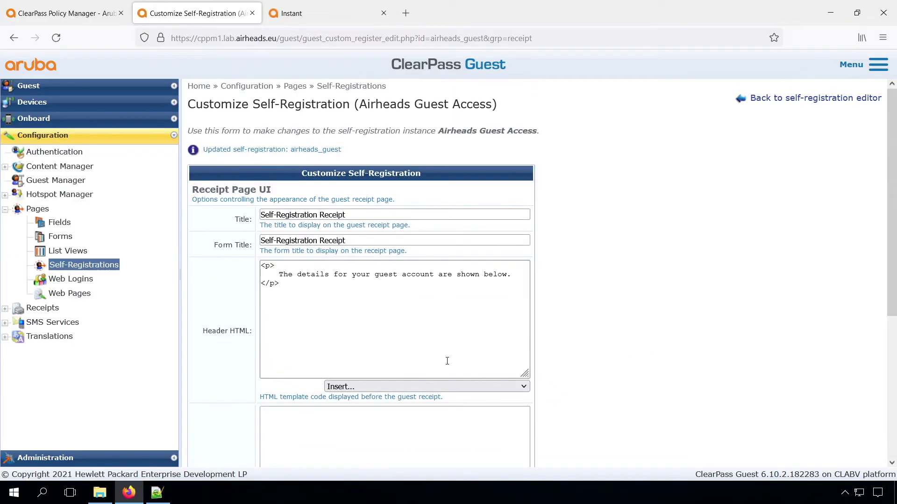
scroll(589, 359, down, 5)
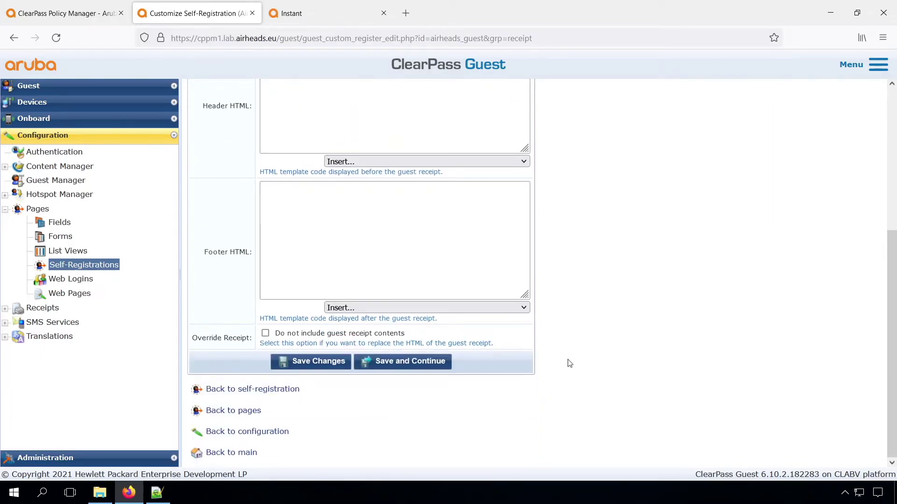
click(419, 365)
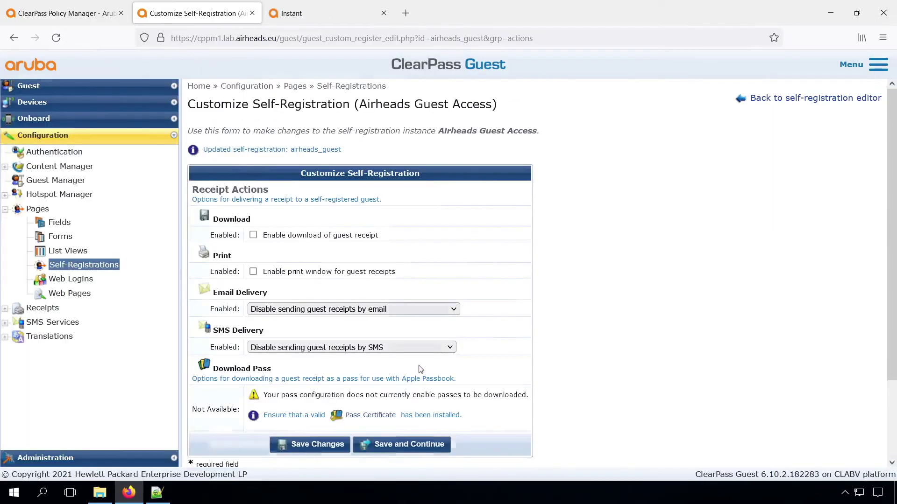
Leave email receipt delivery disabled and save receipt actions and sponsorship confirmation unchanged.
scroll(616, 331, down, 2)
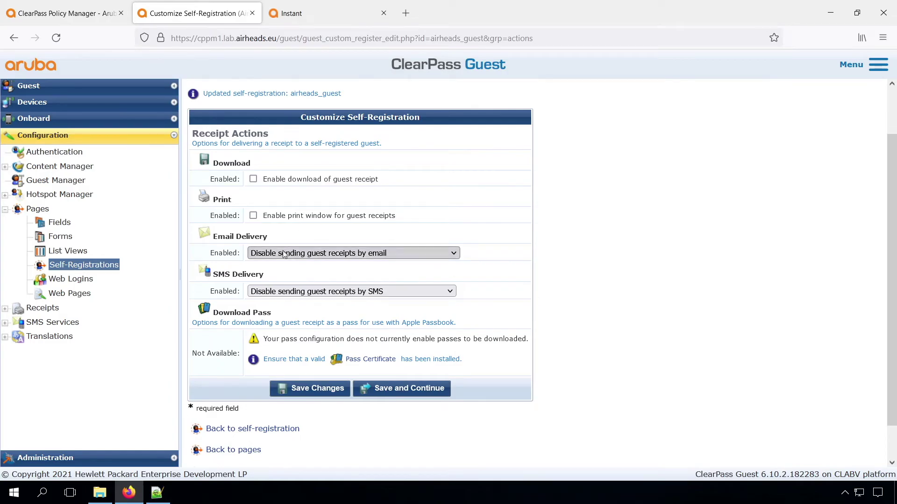
click(394, 253)
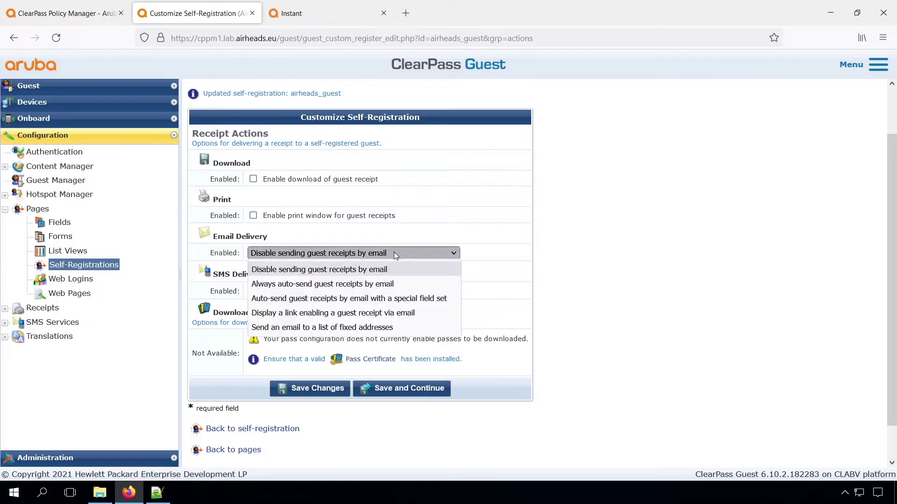
click(610, 321)
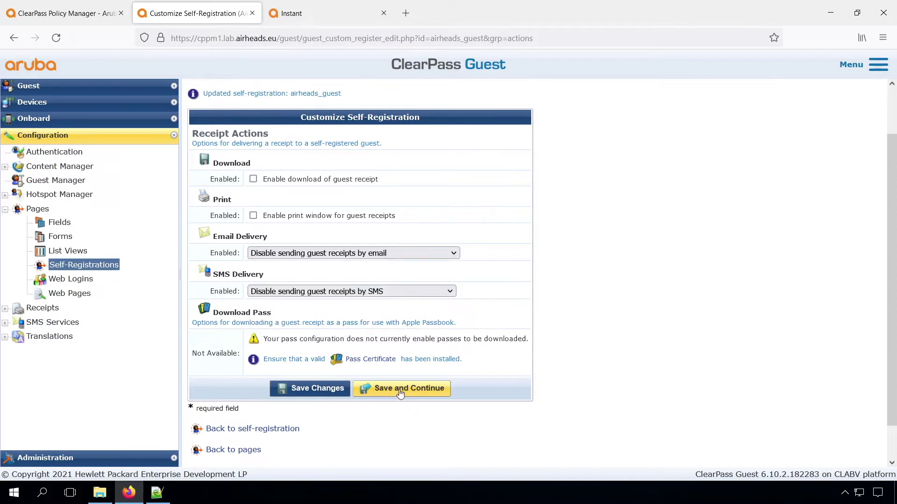
click(400, 390)
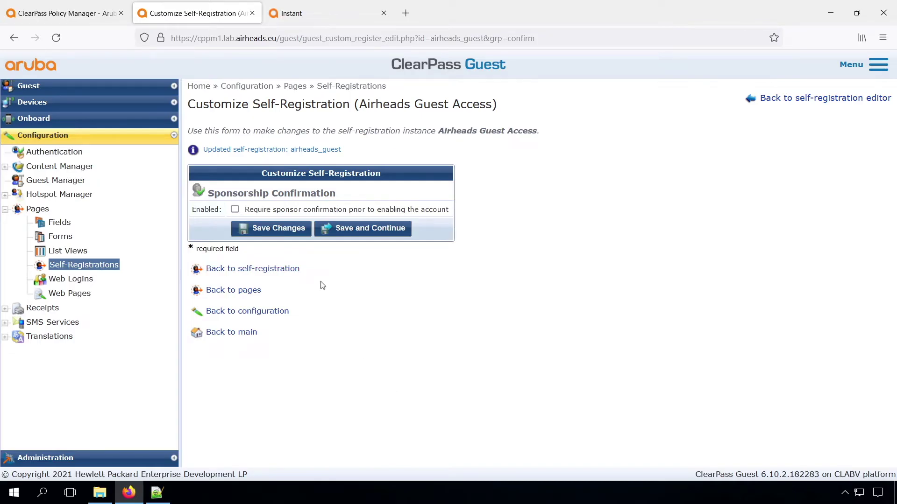
click(358, 232)
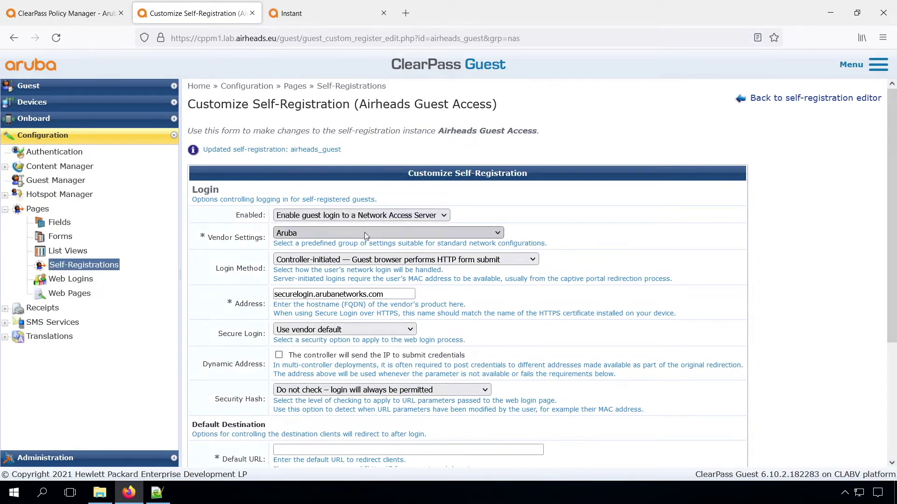
Leave the vendor on Aruba and the login method controller-initiated, then switch to the Notepad++ notes.
click(366, 233)
click(364, 232)
click(346, 261)
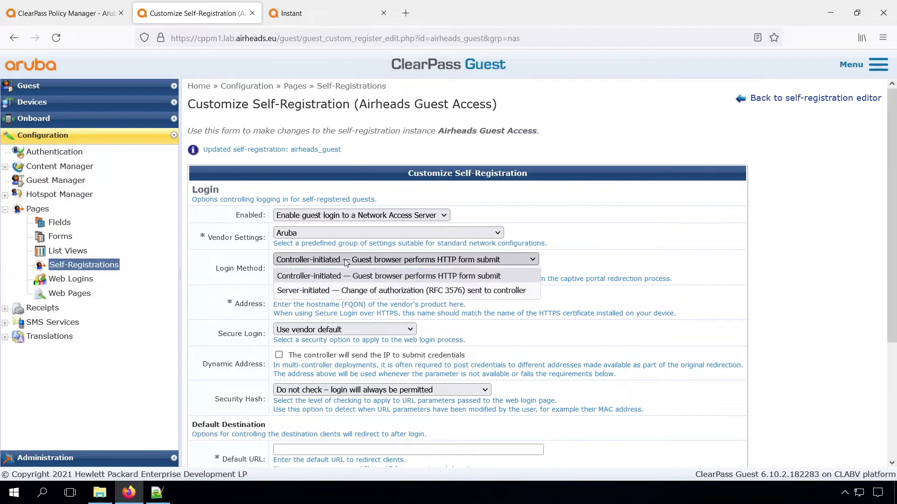
click(616, 251)
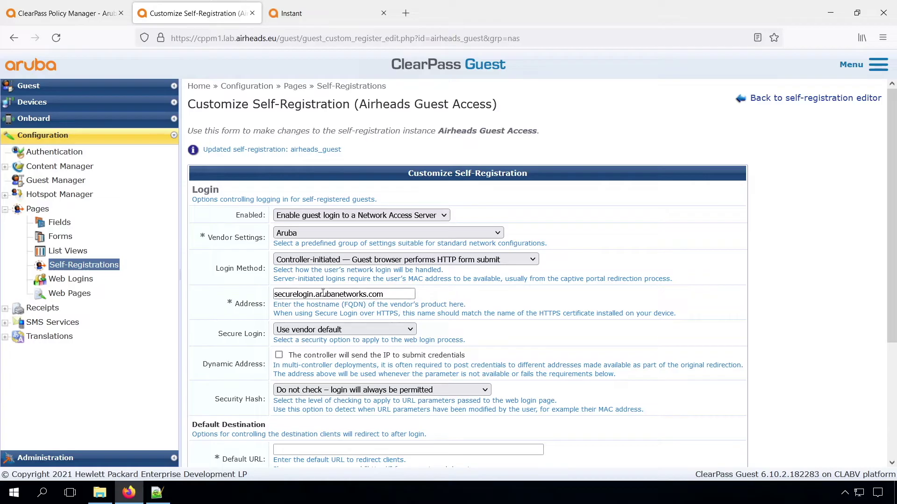
click(156, 494)
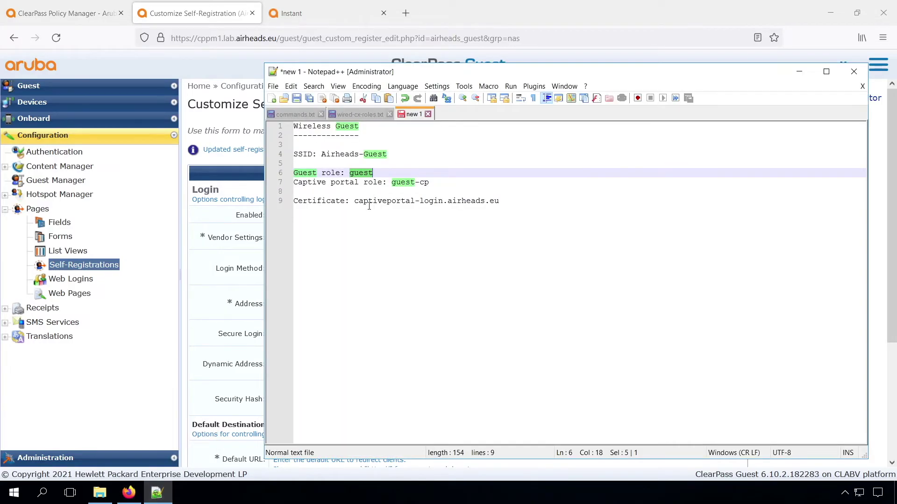
Select the certificate hostname captiveportal-login.airheads.eu on line 9 of the notes.
click(499, 201)
drag(498, 201, 354, 201)
drag(499, 201, 447, 201)
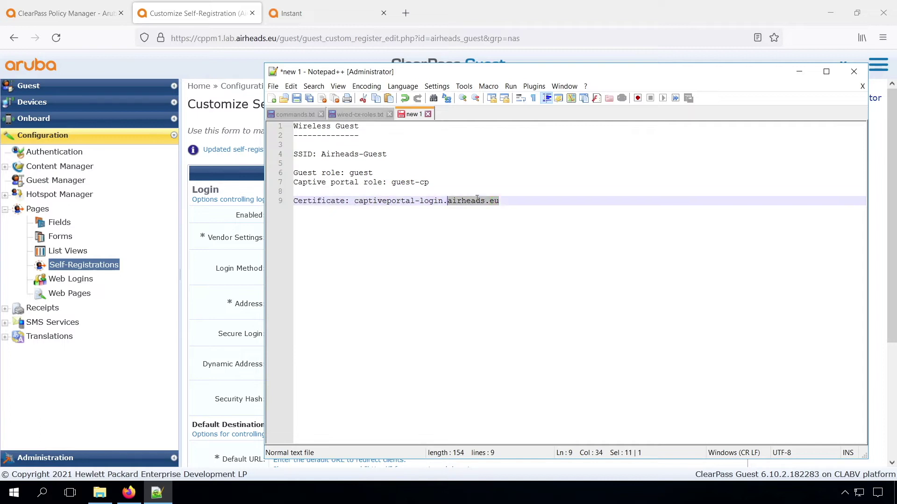
click(499, 201)
drag(354, 201, 498, 202)
key(ctrl+c)
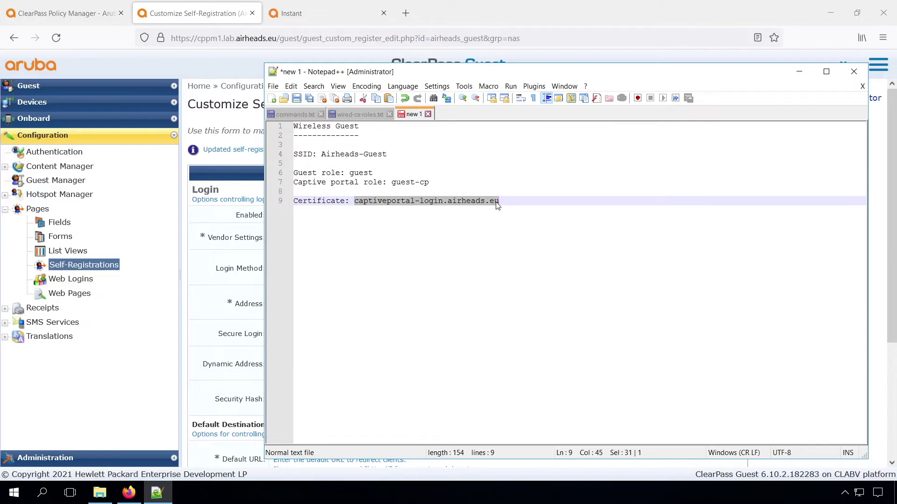
Replace the Login Address securelogin.arubanetworks.com with captiveportal-login.airheads.eu.
click(195, 303)
drag(384, 294, 259, 287)
key(ctrl+v)
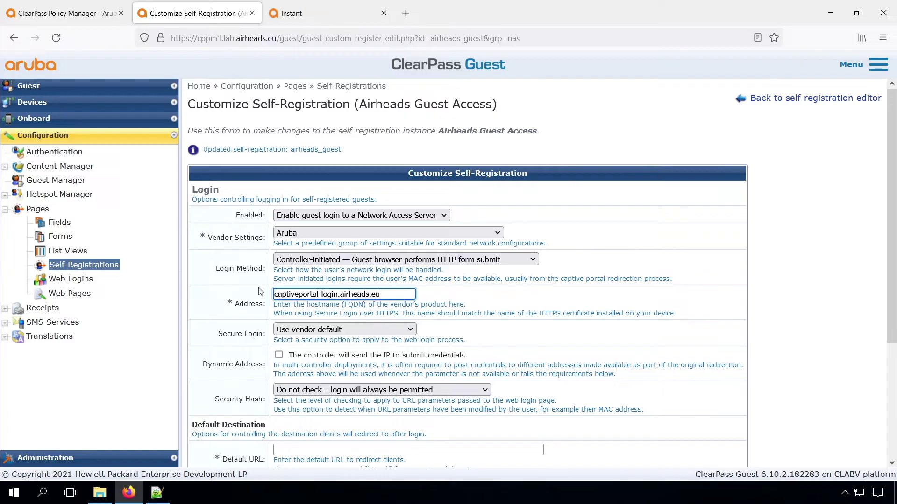
click(209, 321)
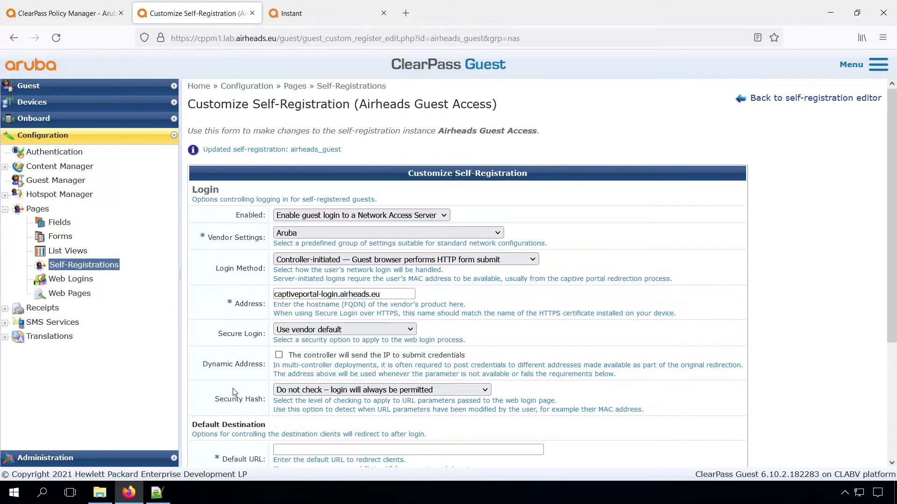
scroll(235, 393, down, 2)
click(300, 395)
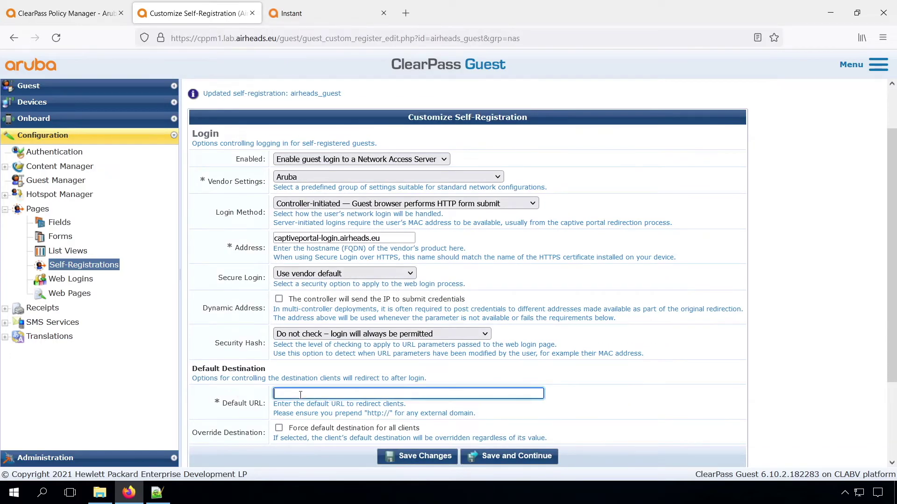
text(h)
key(Down)
key(Tab)
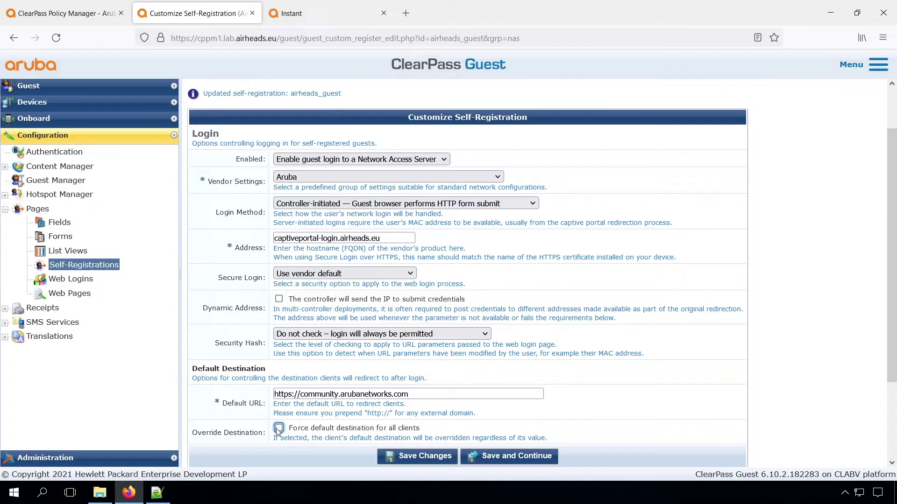
key(space)
Save the login settings and the login form settings, continuing to the self-service portal.
click(520, 453)
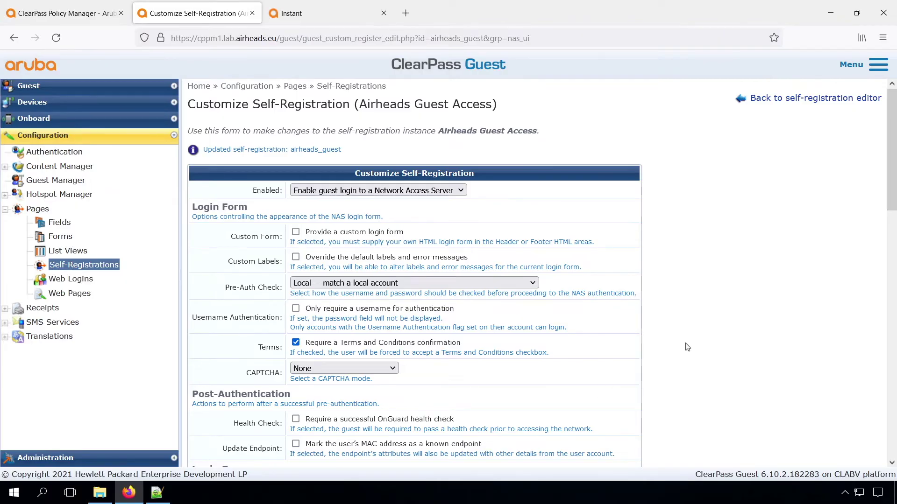
scroll(687, 347, down, 5)
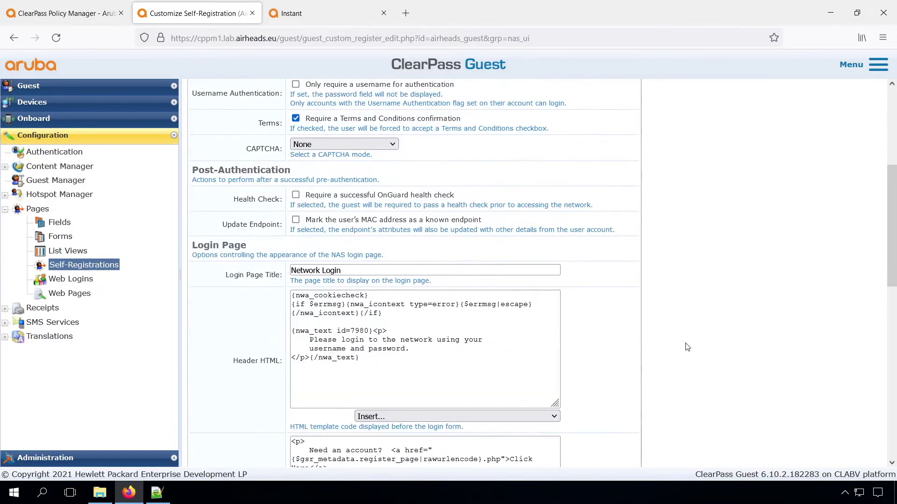
scroll(687, 347, down, 7)
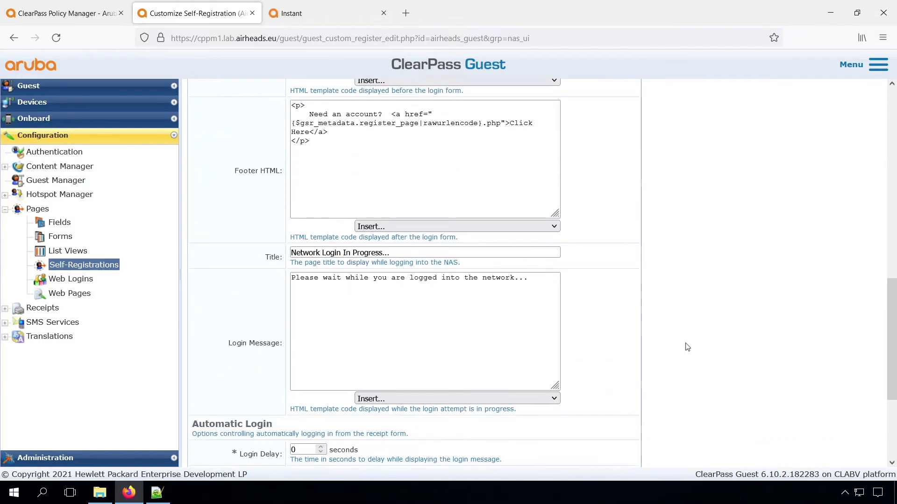
scroll(687, 347, down, 4)
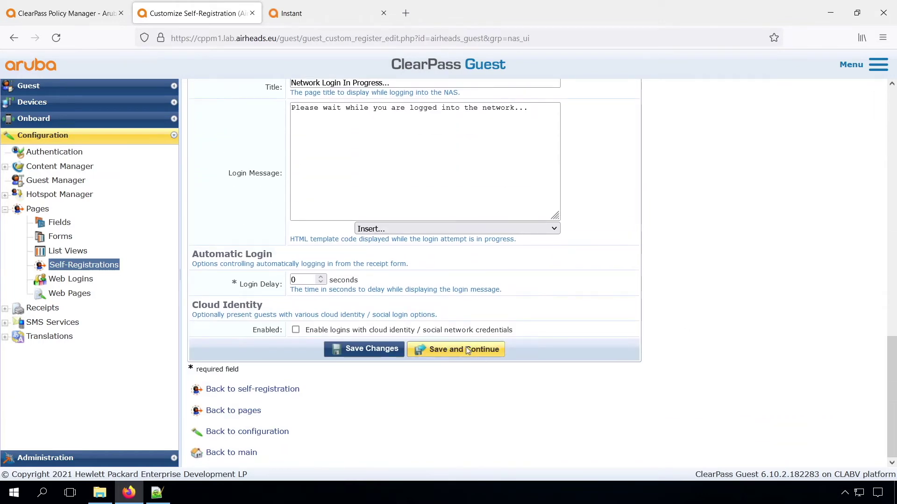
click(466, 350)
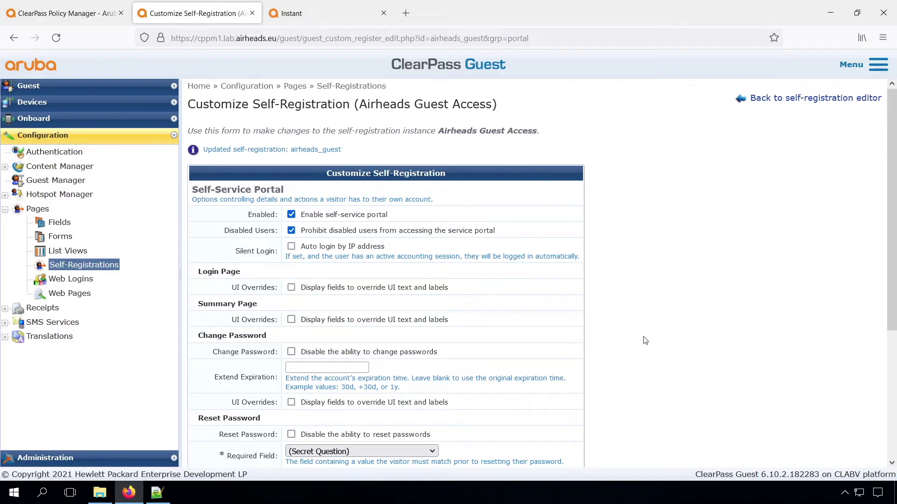
scroll(645, 340, down, 4)
click(413, 347)
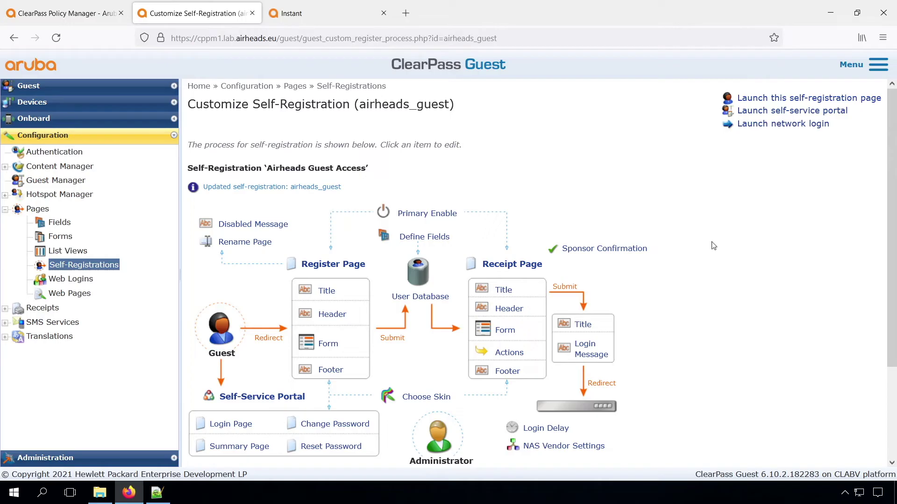
Launch the live airheads_guest self-registration page in a new tab.
click(759, 98)
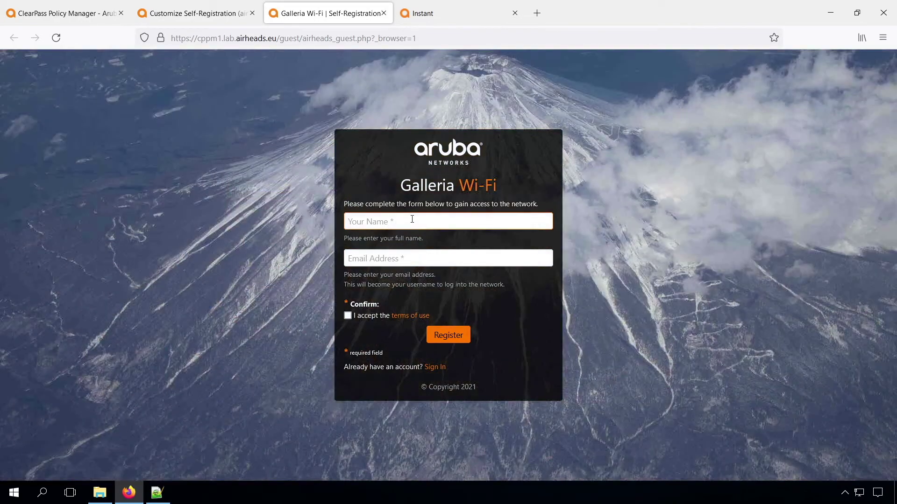
Fill in a test guest's name and e-mail address and accept the terms of use.
click(391, 219)
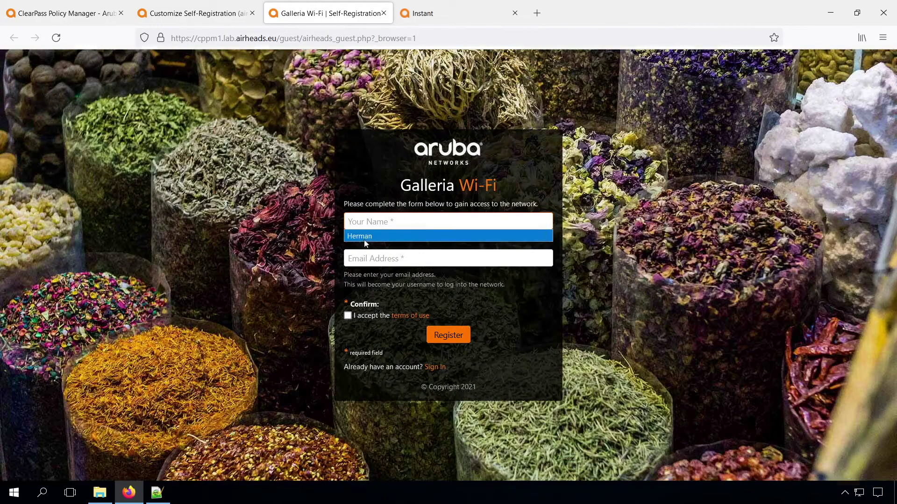
click(365, 238)
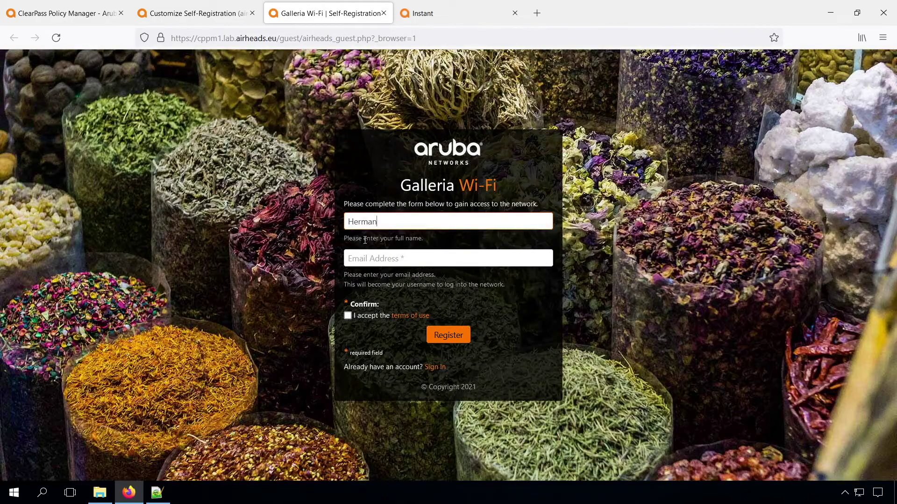
click(368, 259)
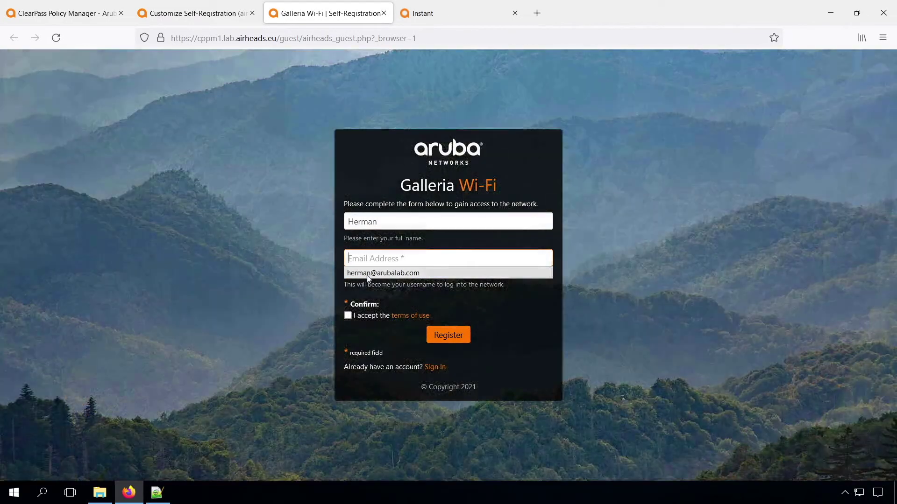
click(367, 275)
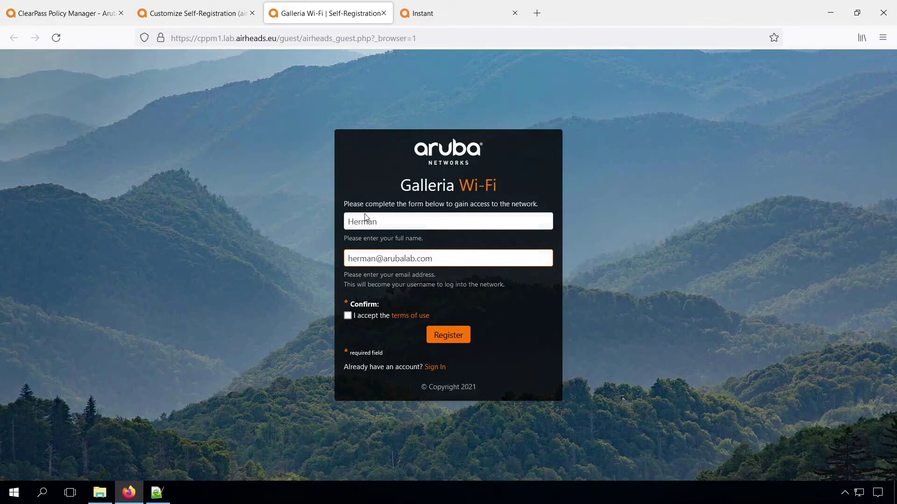
click(348, 316)
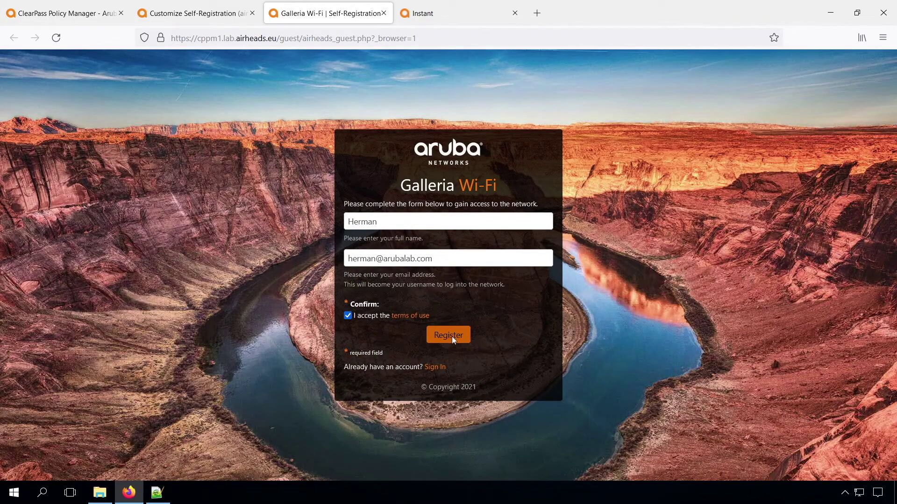
Register and log in, hitting a 404 at captiveportal-login.airheads.eu, then return to Instant.
click(452, 336)
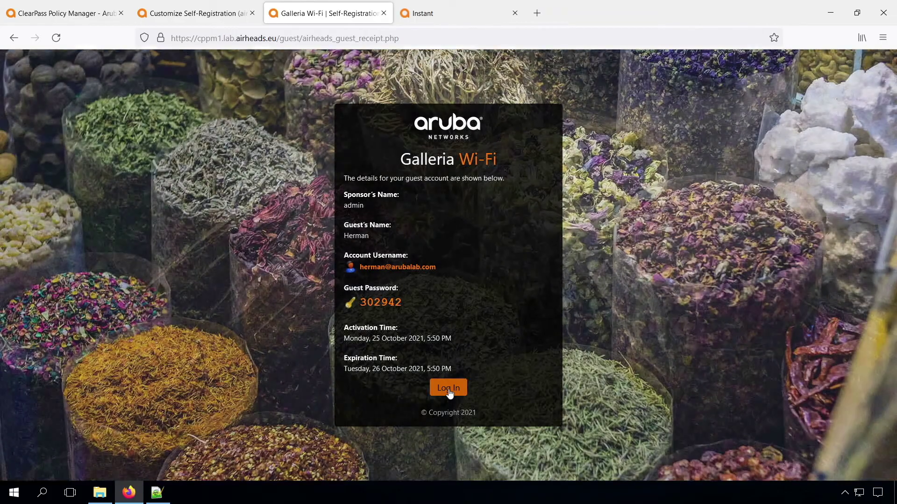
click(448, 388)
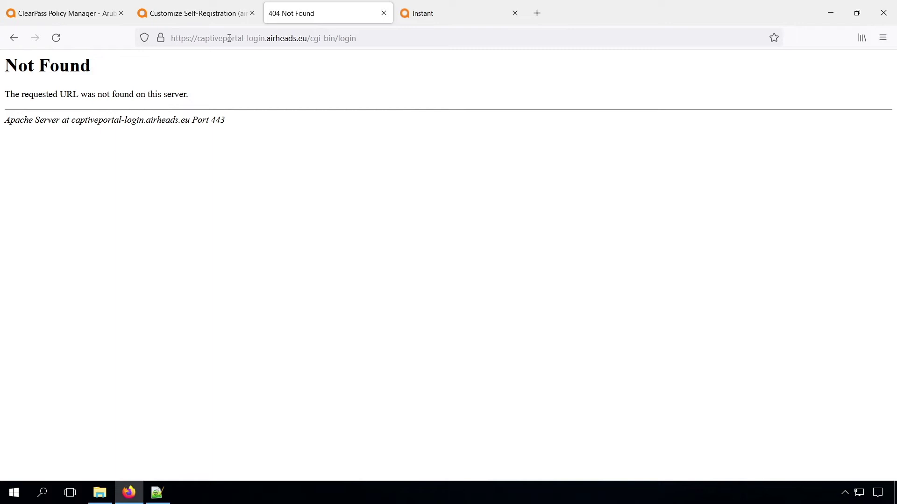
click(448, 14)
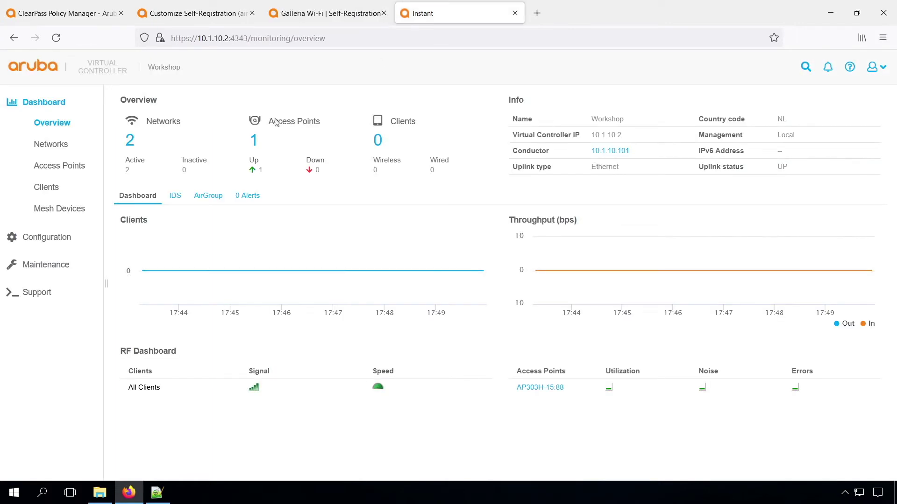
Add a new network under Configuration > Networks named Airheads-Guest.
click(52, 237)
click(51, 258)
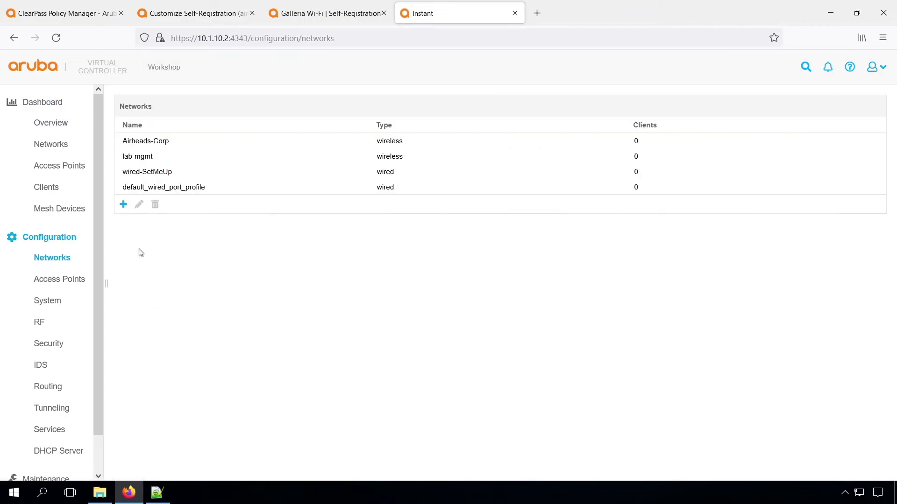
click(124, 205)
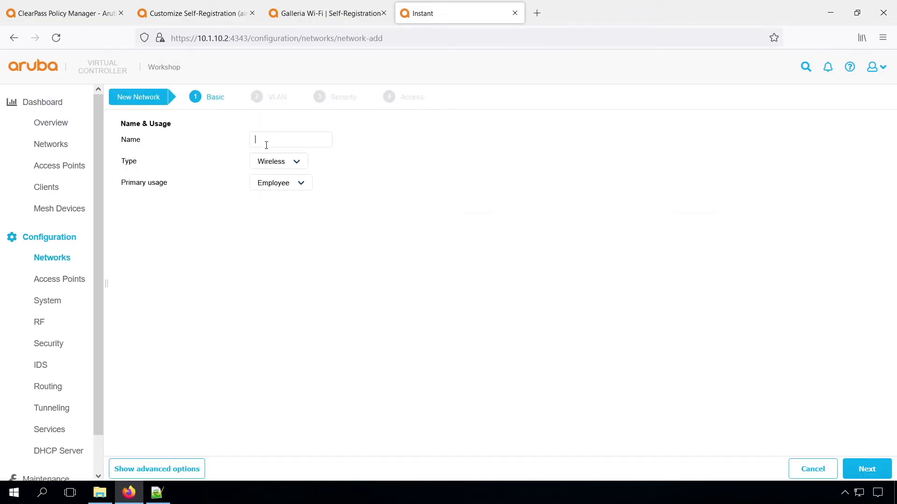
text(Airheads-Guest)
Set the network's primary usage to Guest and assign clients to static VLAN 13.
click(280, 187)
click(282, 228)
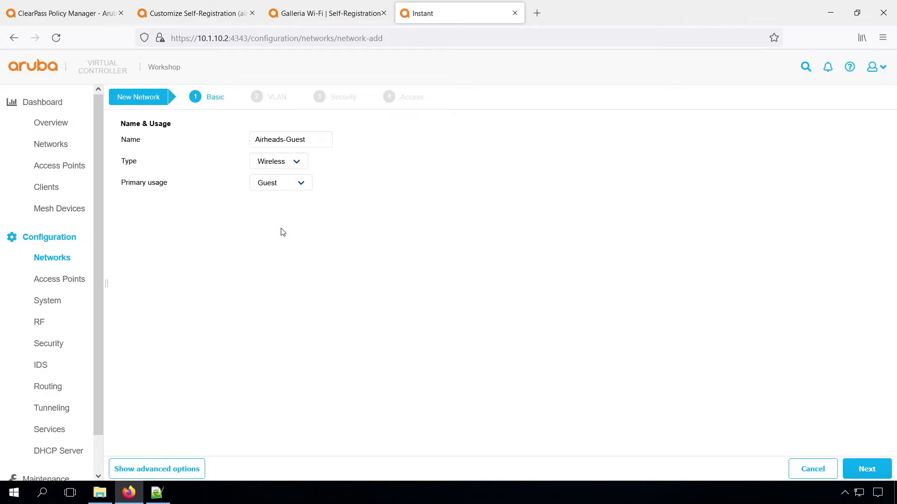
click(871, 469)
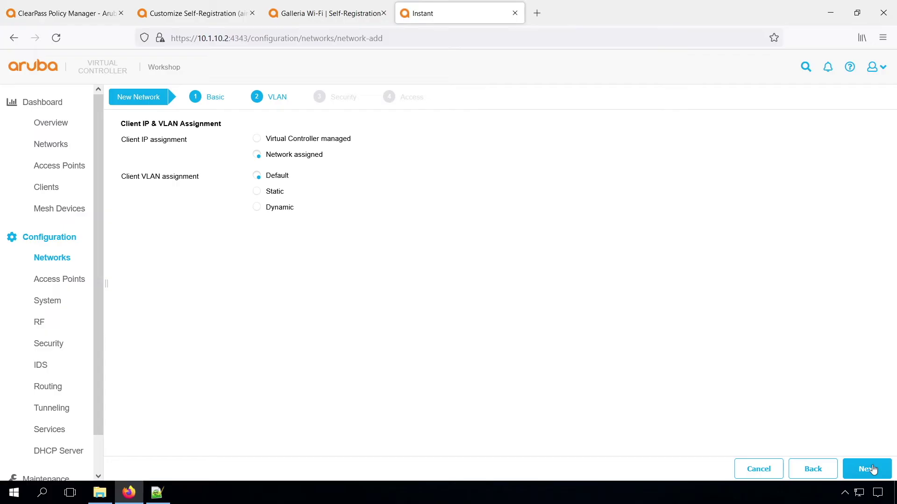
click(258, 192)
text(3)
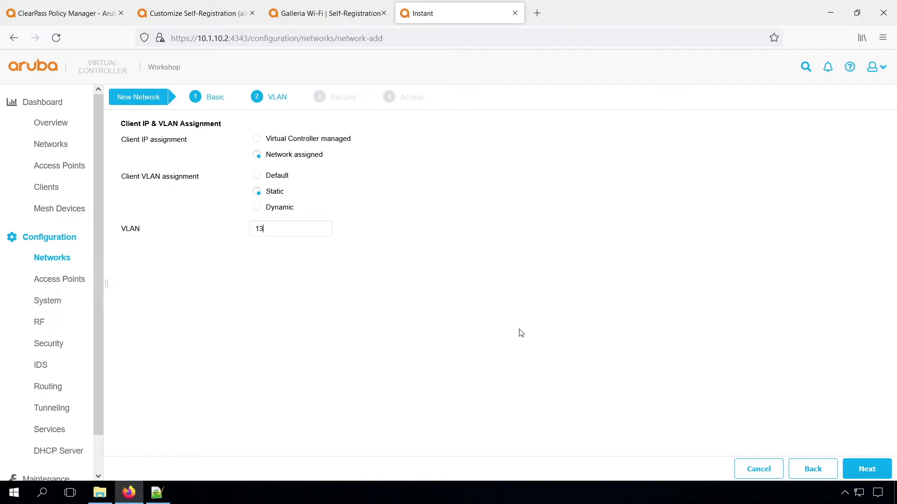
click(862, 469)
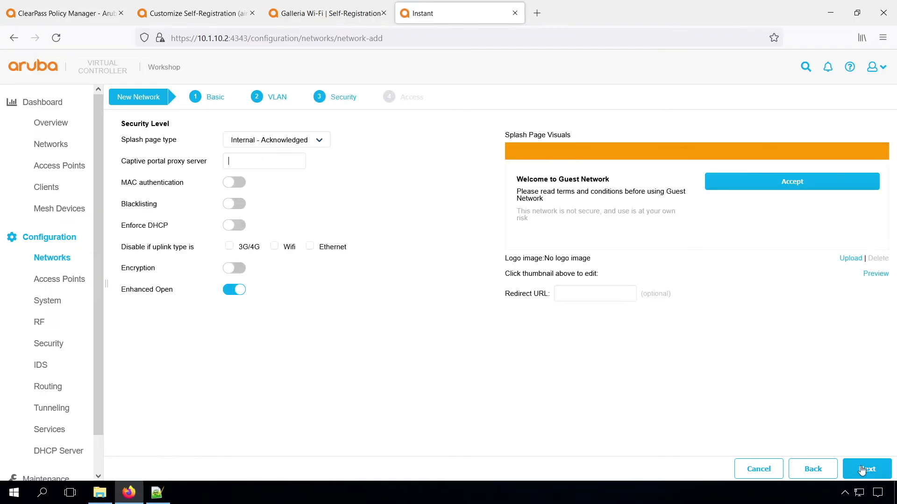
Use an External splash page with the cppm-guest-registration captive portal profile.
click(295, 143)
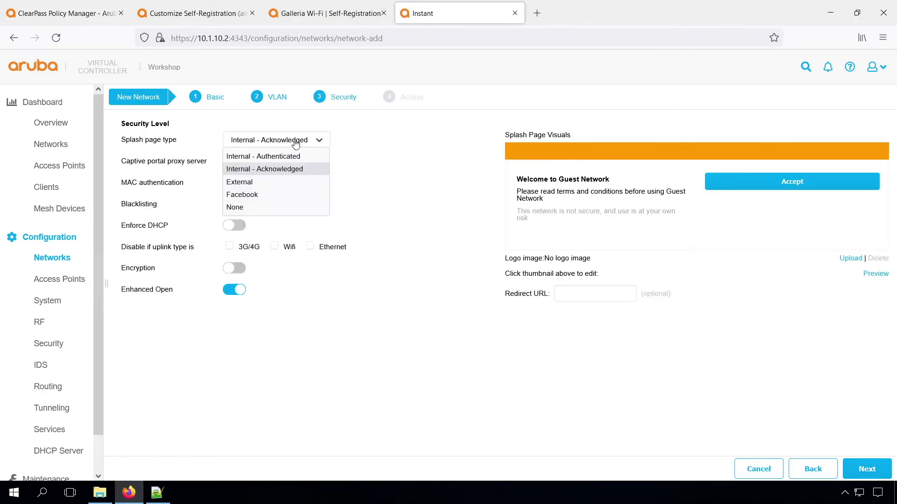
click(281, 183)
click(282, 184)
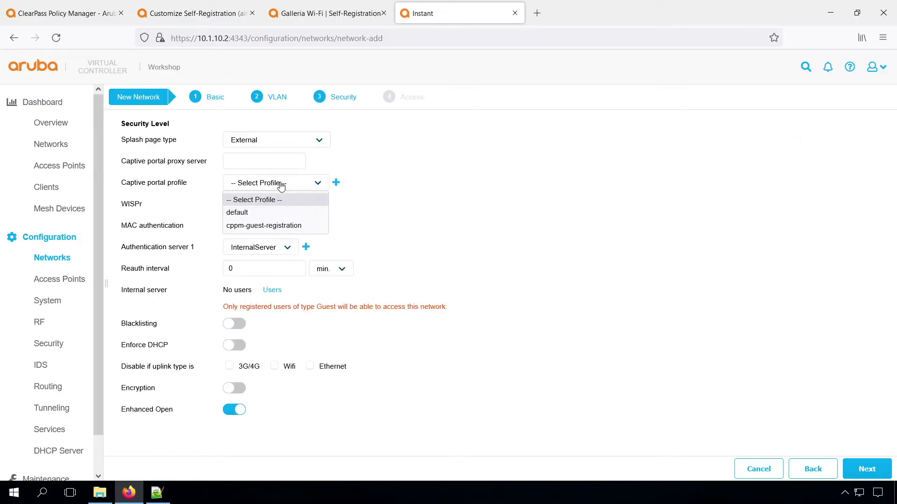
click(281, 226)
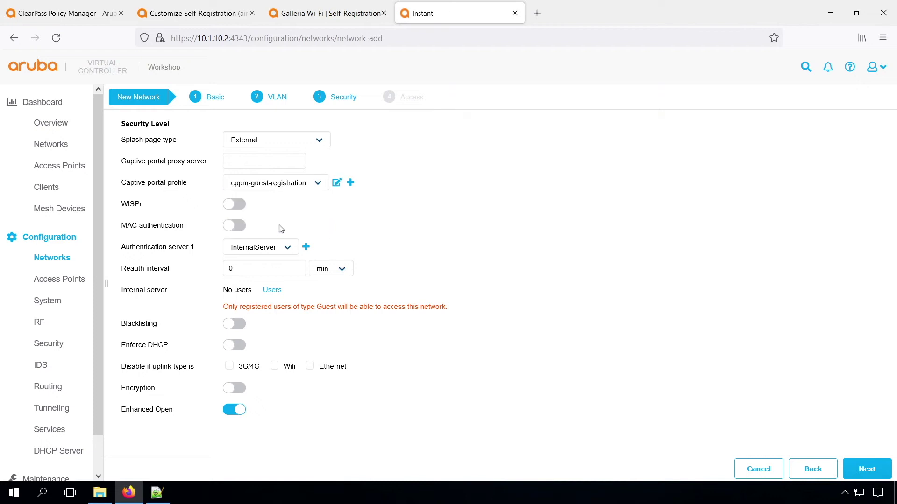
Verify the profile's host cppm1.lab.airheads.eu and URL /guest/airheads_guest.php against the registration page.
click(336, 183)
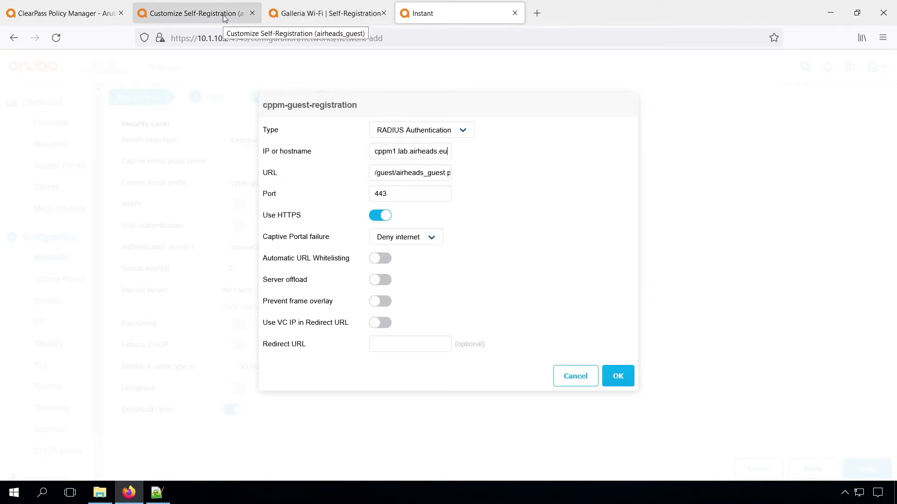
click(325, 13)
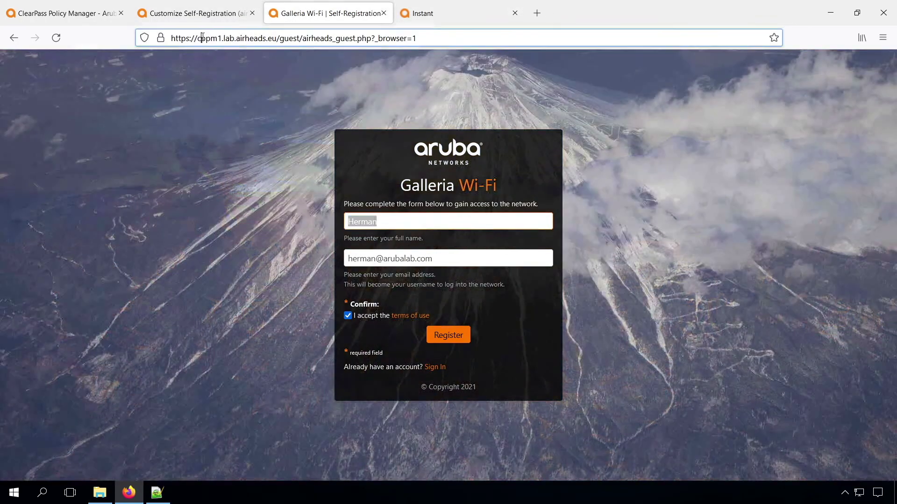
drag(197, 38, 274, 38)
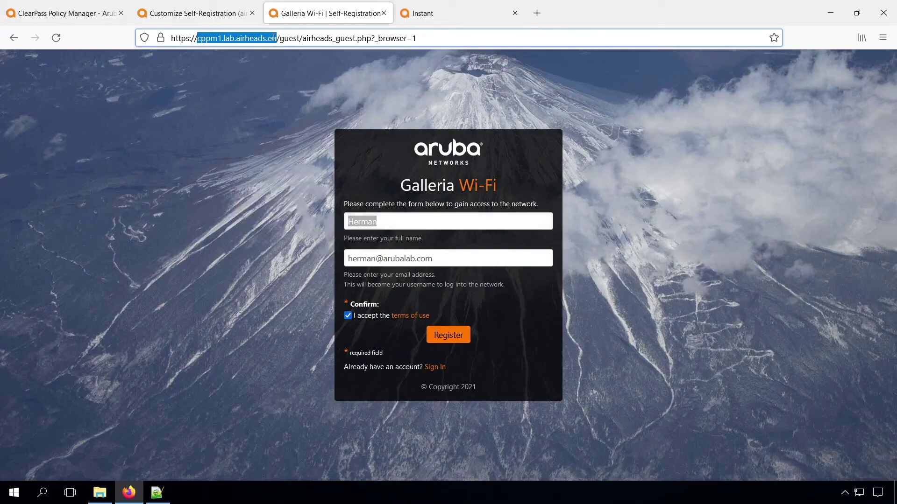
click(440, 13)
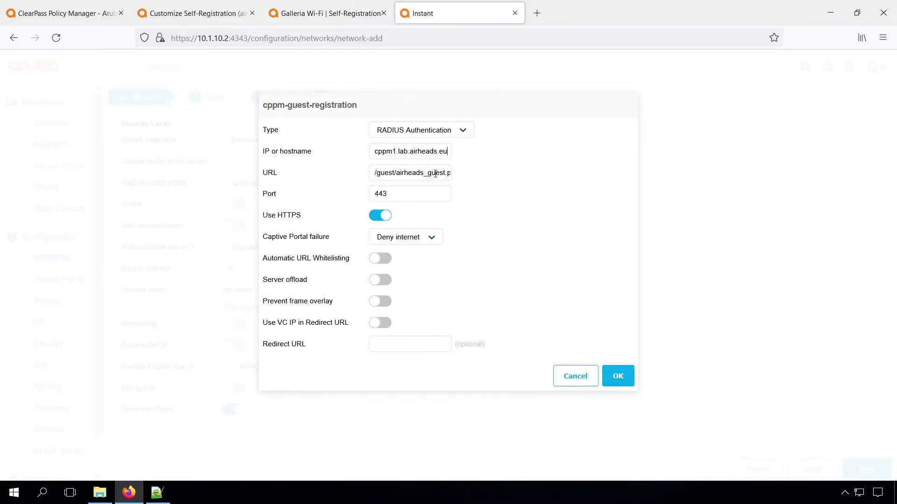
drag(435, 173, 462, 174)
click(329, 13)
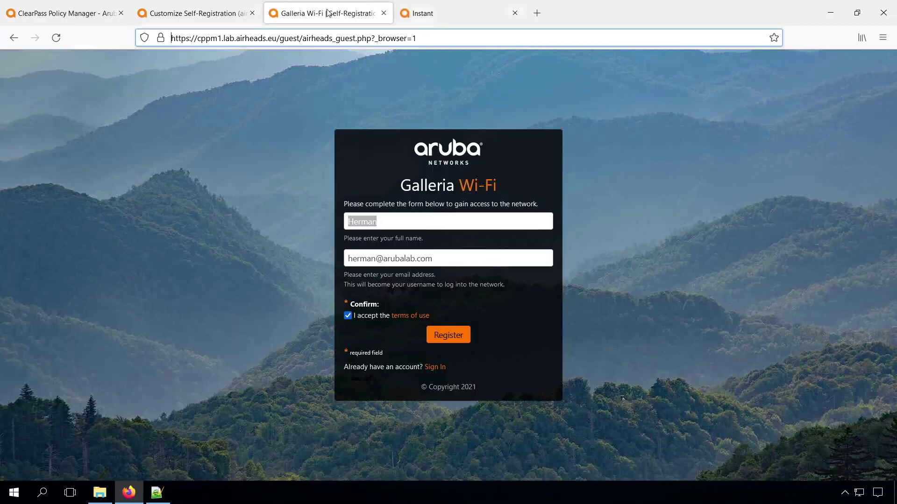
drag(277, 41, 372, 42)
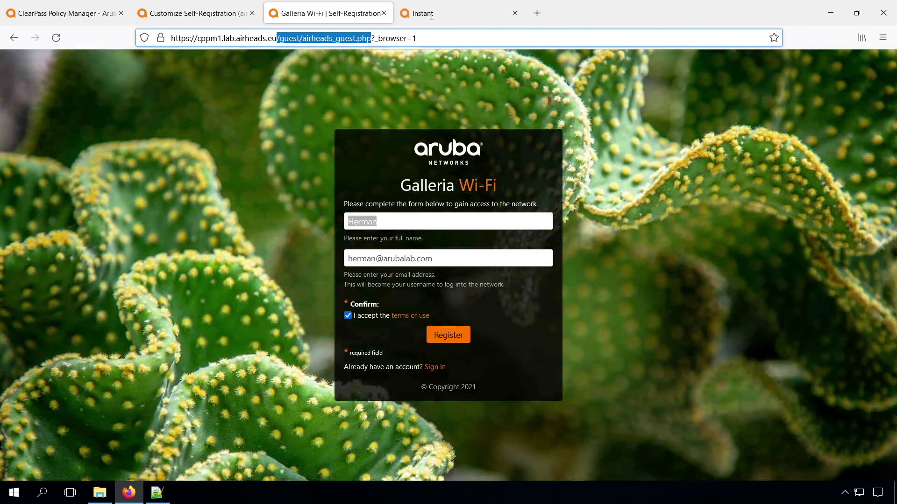
click(425, 16)
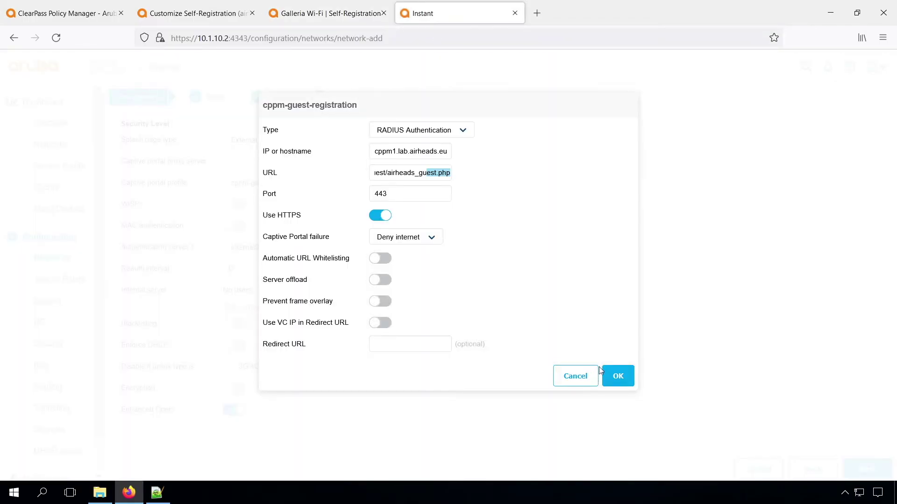
click(618, 378)
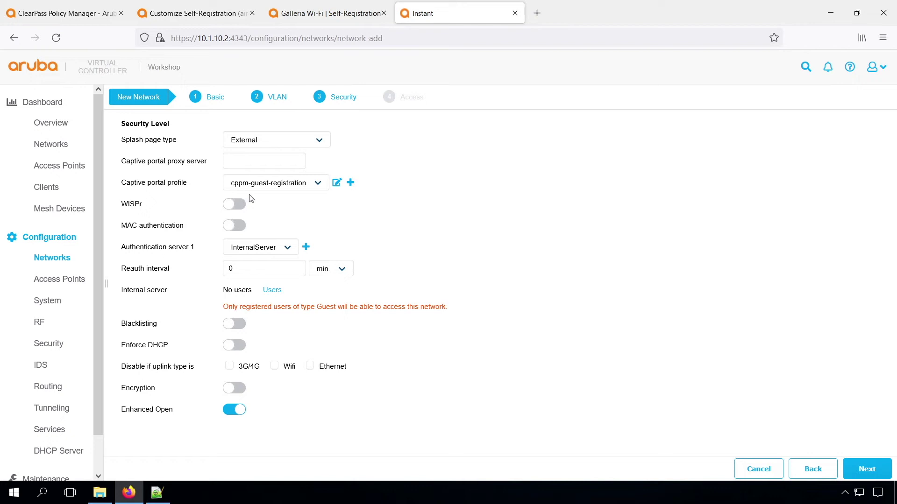
click(234, 226)
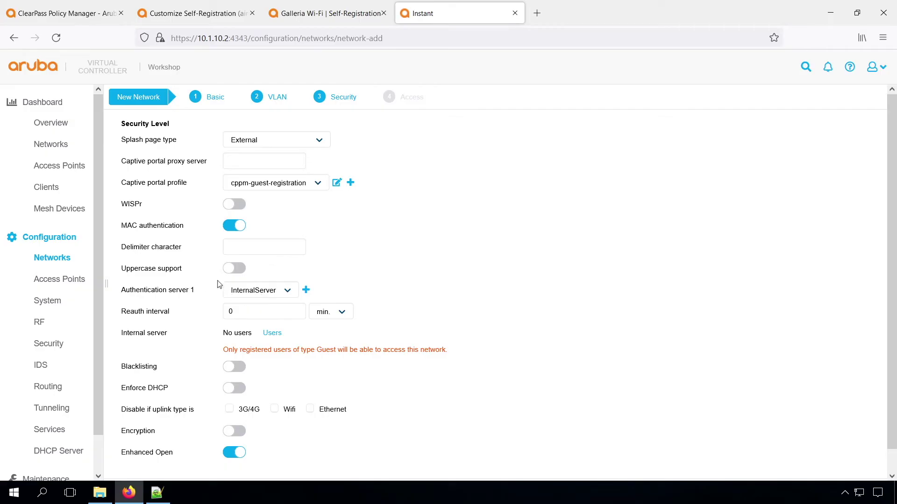
click(265, 291)
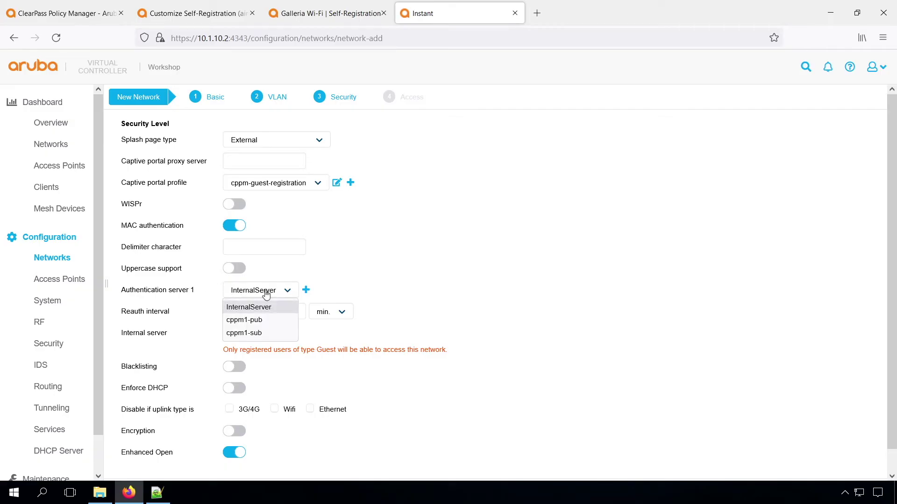
click(262, 321)
click(260, 312)
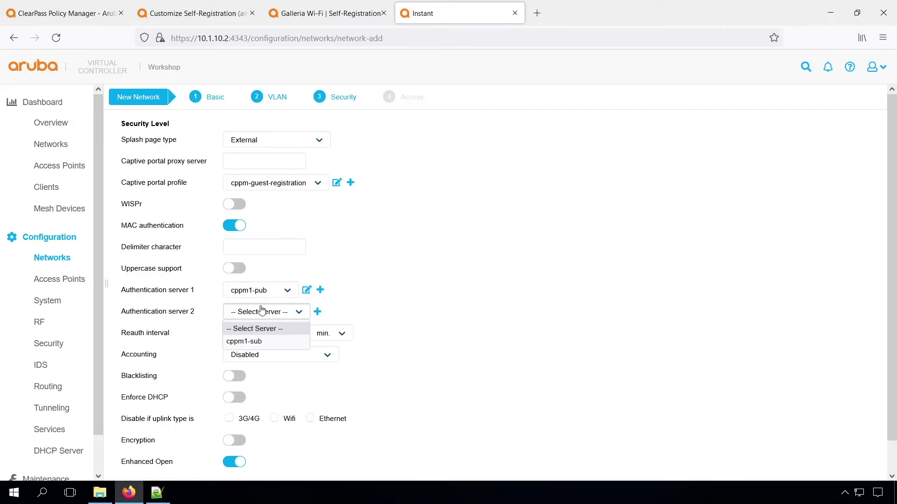
click(257, 342)
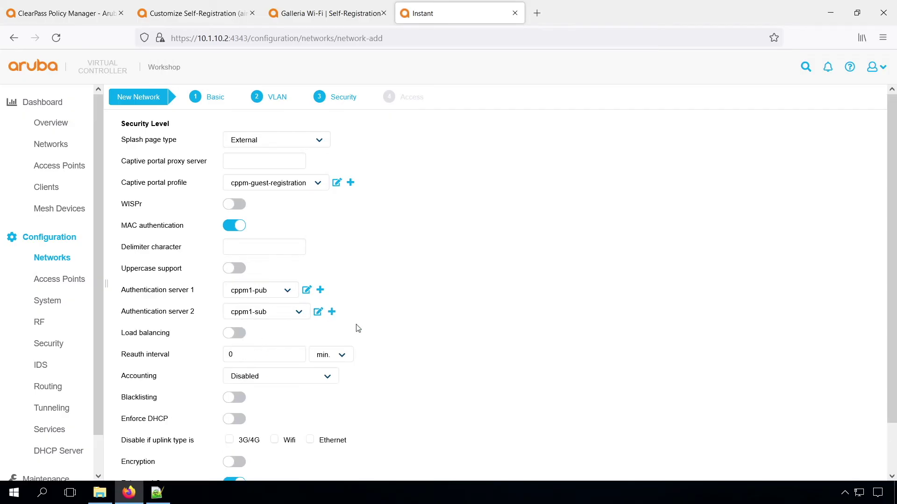
click(306, 290)
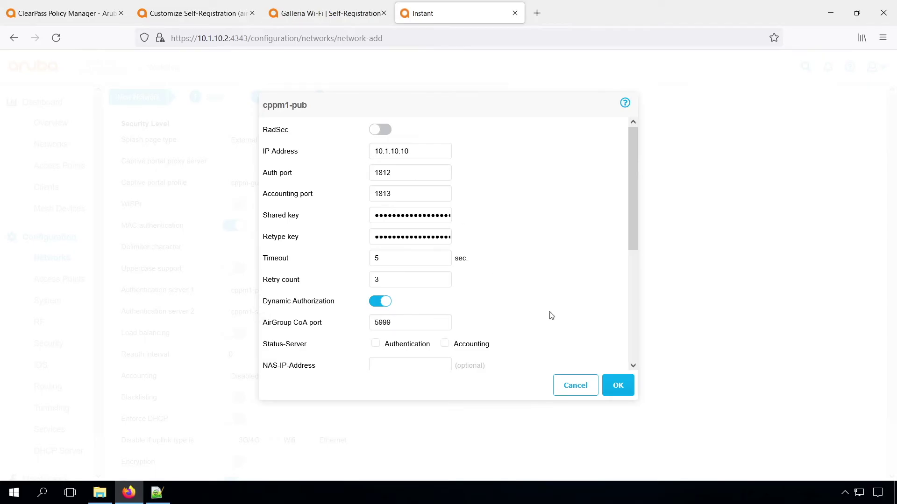
click(564, 390)
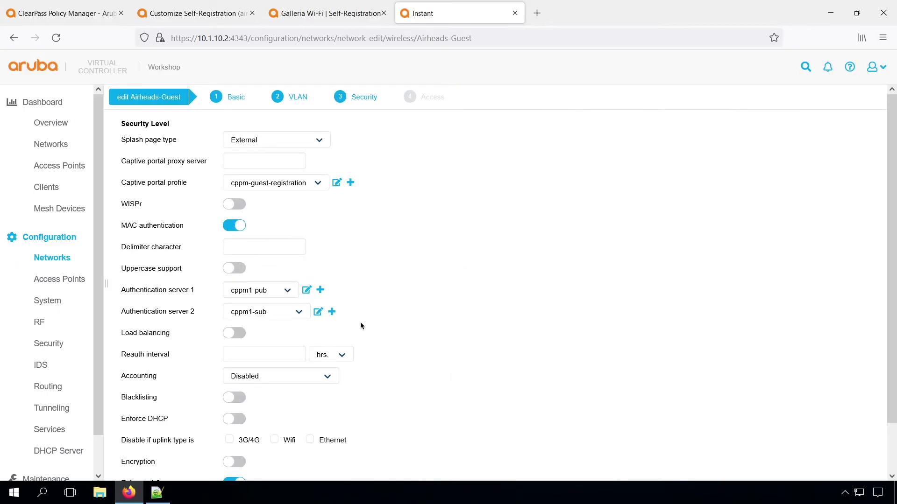
Send accounting to the authentication servers and enable WPA2-Personal encryption with a passphrase.
click(258, 376)
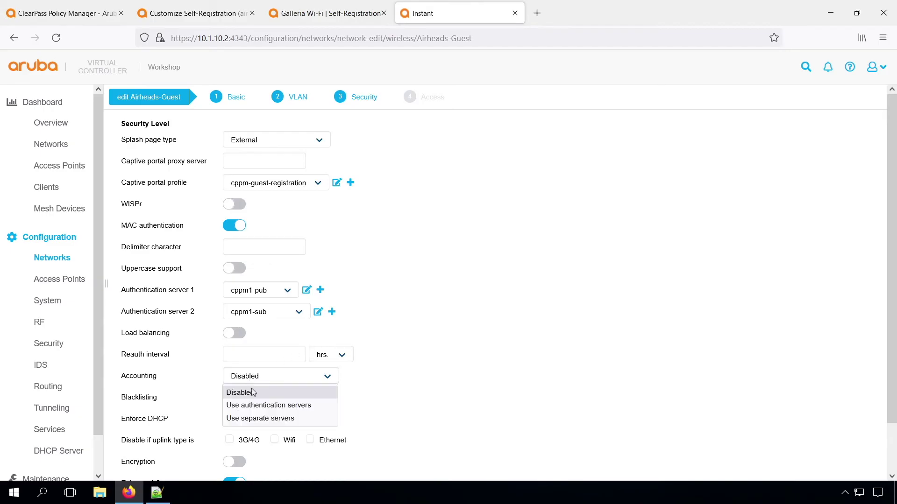
click(253, 406)
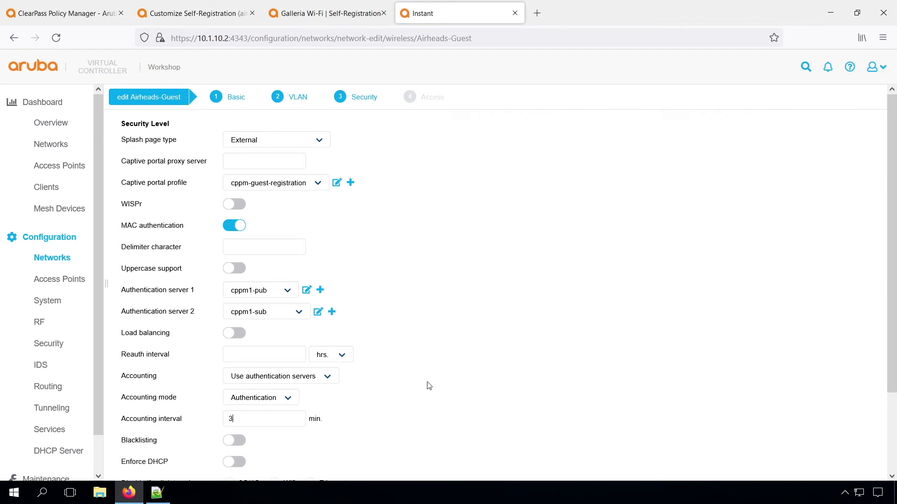
scroll(431, 386, down, 3)
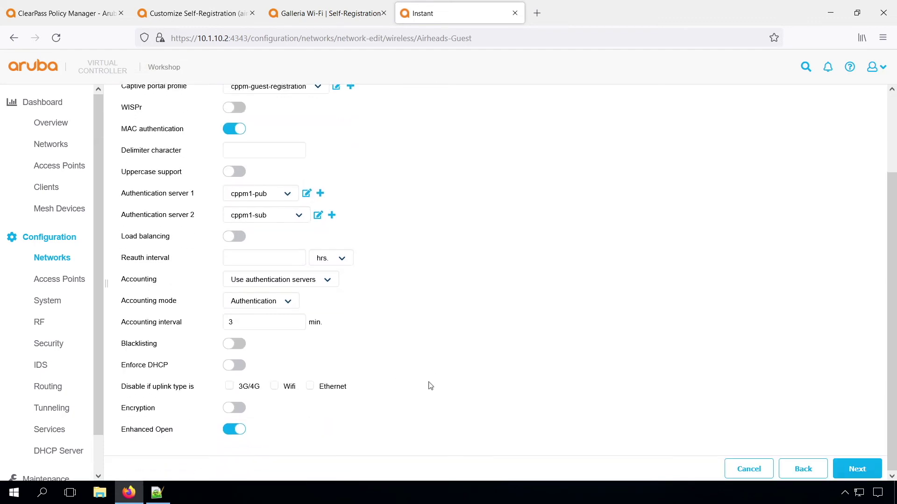
click(235, 409)
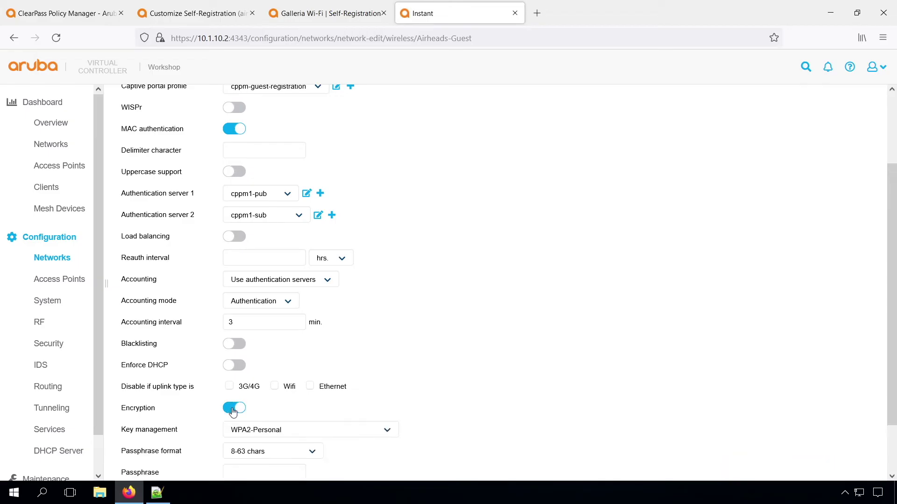
scroll(435, 357, down, 2)
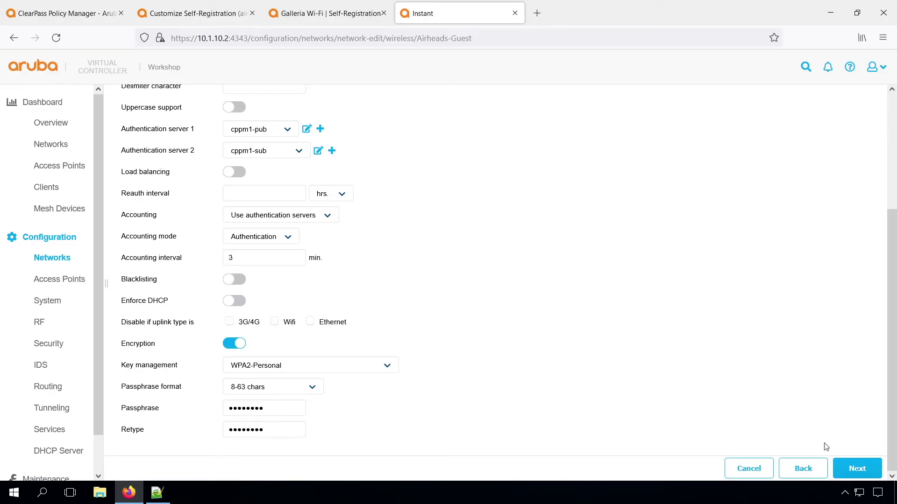
click(855, 469)
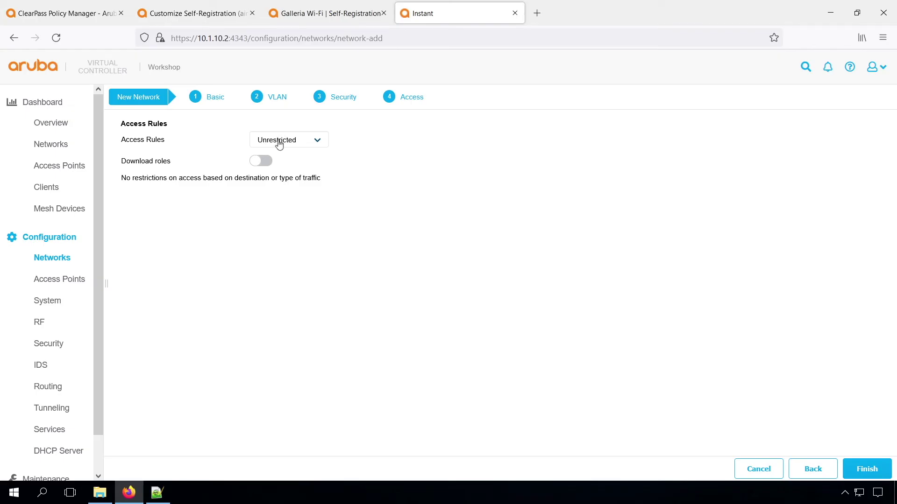
Keep Unrestricted access rules and finish the wizard to save Airheads-Guest.
click(869, 469)
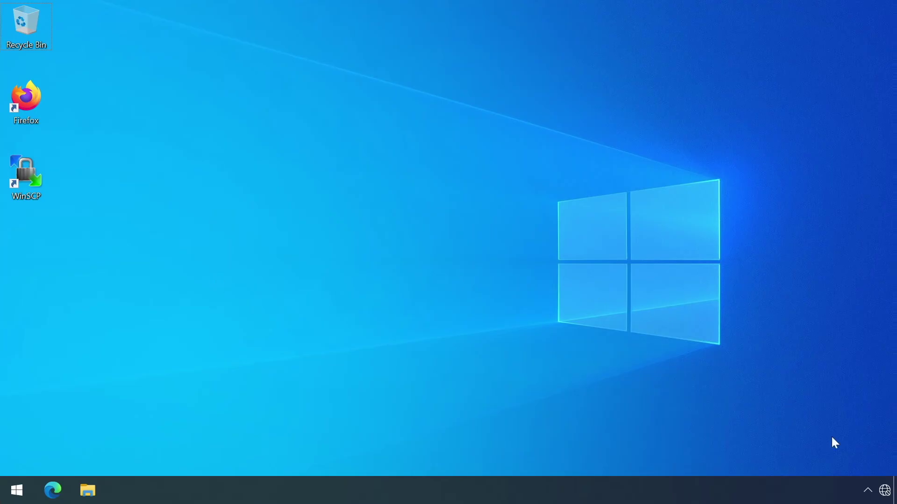
Join the Airheads-Guest Wi-Fi with its security key, keeping the PC undiscoverable.
click(884, 490)
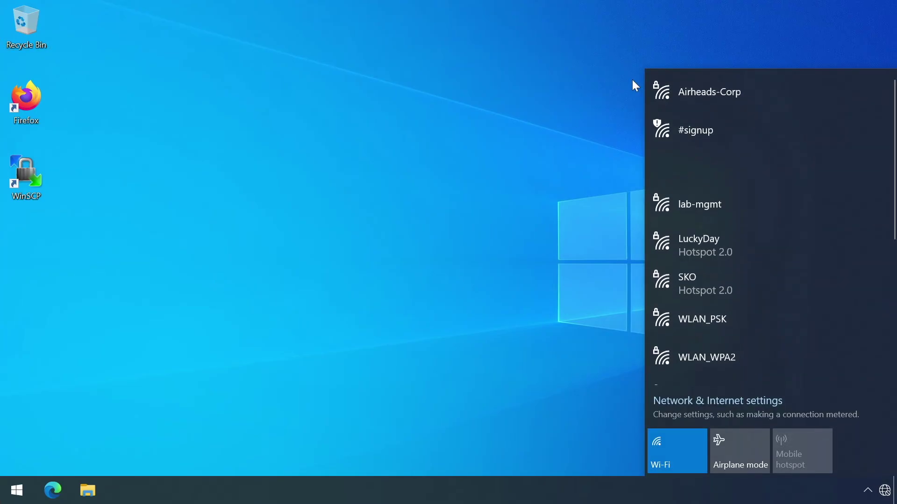
click(702, 168)
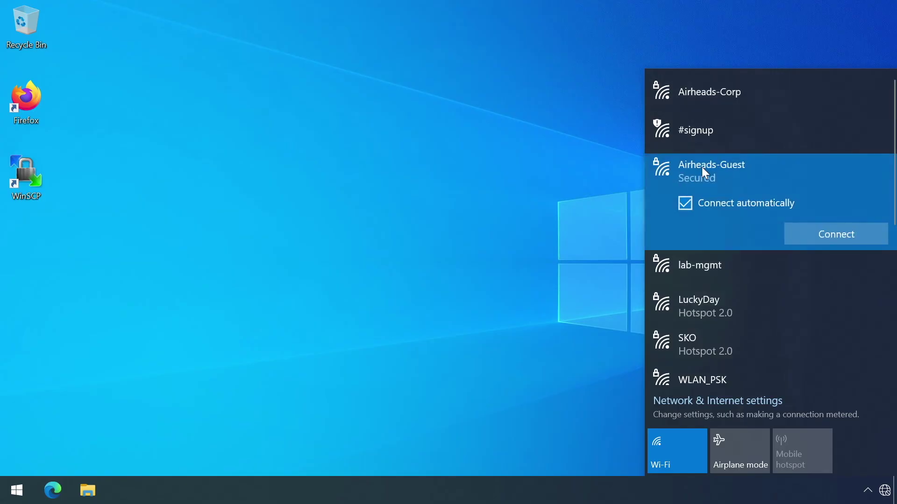
click(816, 226)
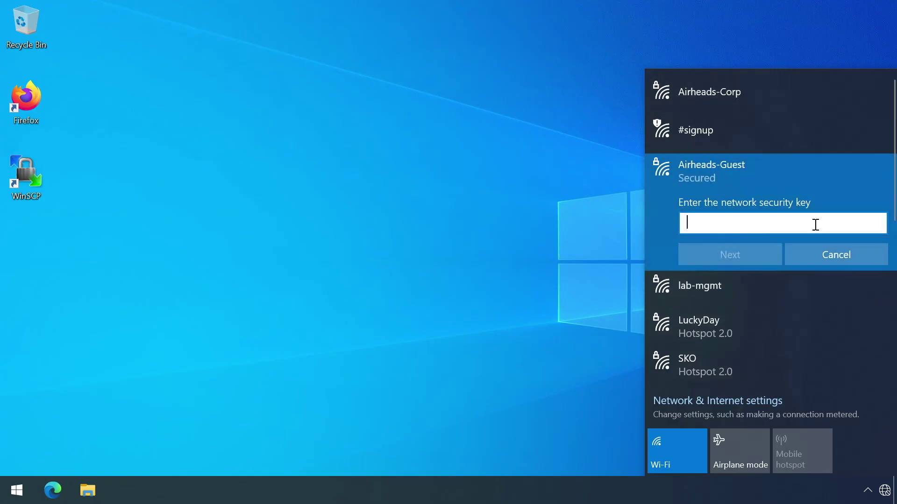
text(••••••••)
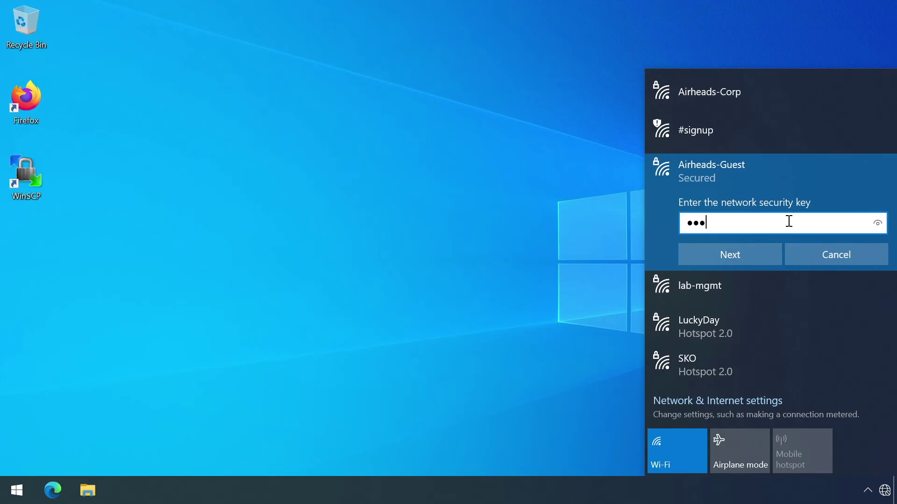
click(745, 254)
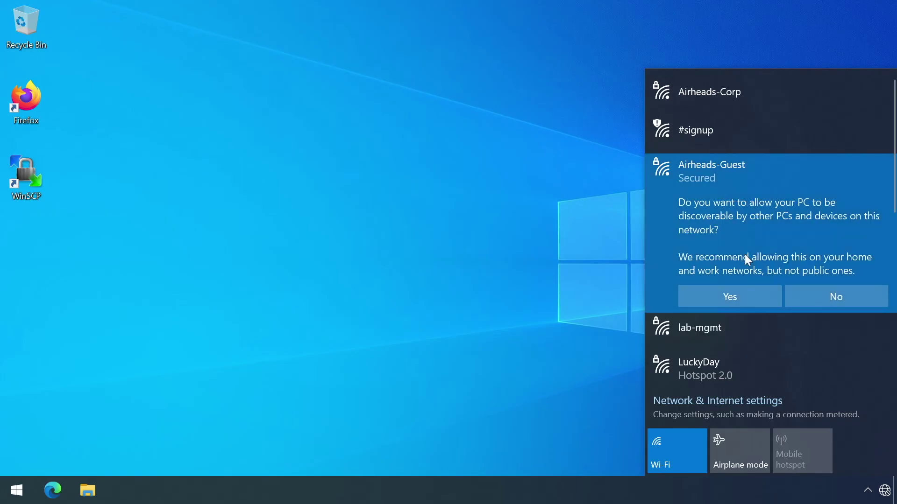
click(827, 297)
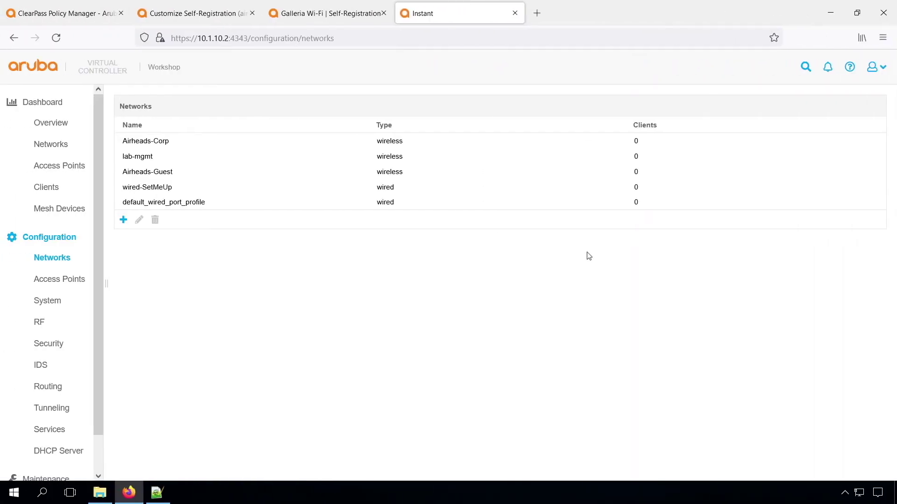
Check the Airheads-Guest client at 10.1.13.100 in Instant's Clients view, then return to ClearPass.
click(49, 188)
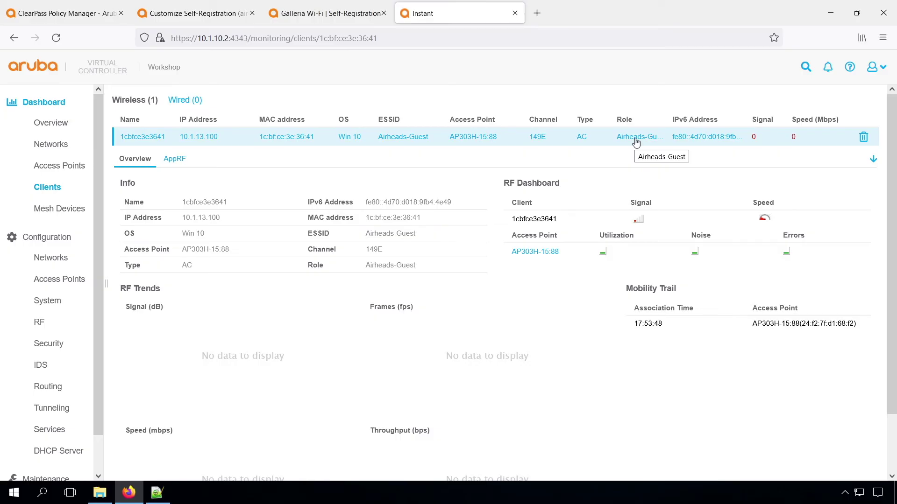
click(73, 15)
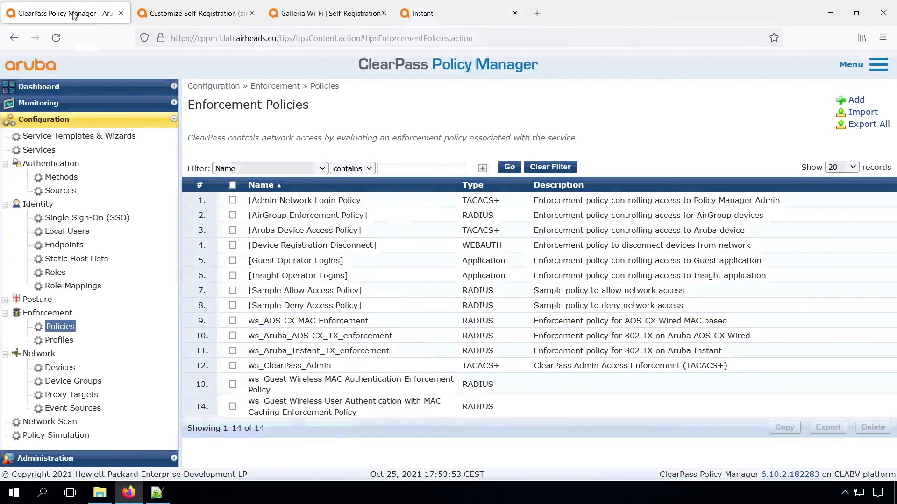
Review Access Tracker requests, then show the Services list in a duplicated ClearPass tab.
click(40, 103)
click(66, 134)
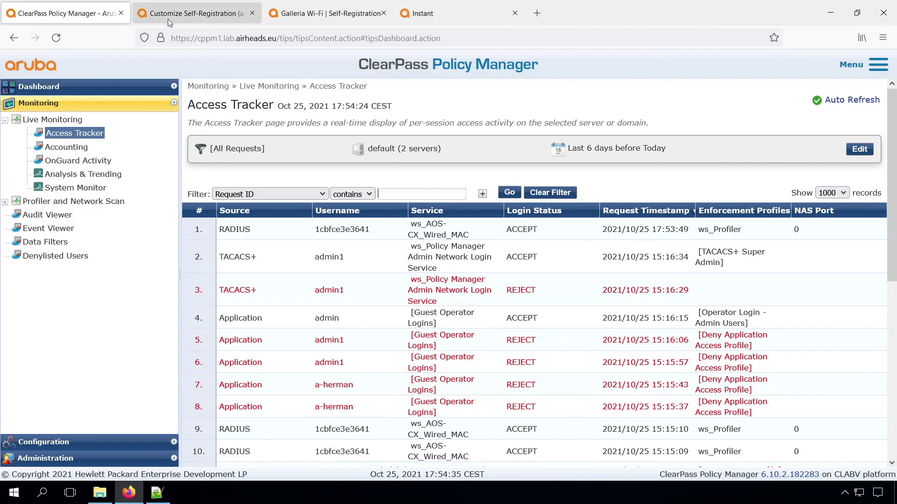
right_click(61, 18)
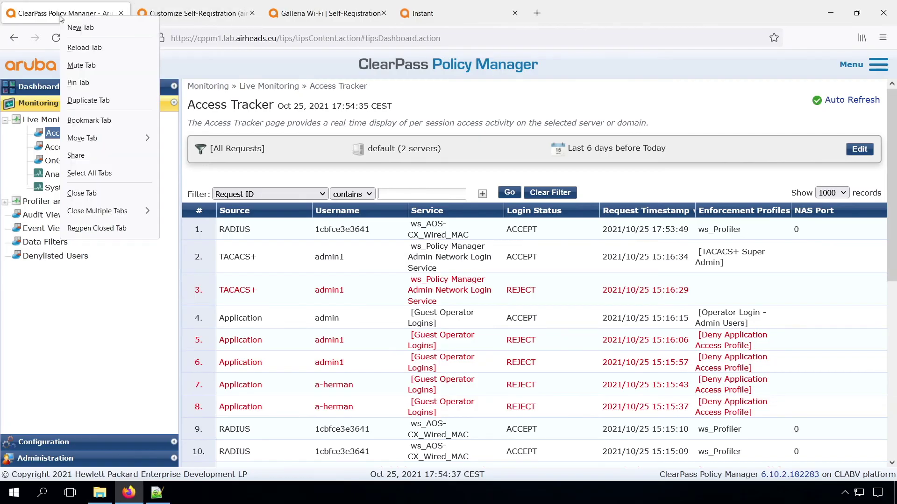
click(88, 100)
click(52, 447)
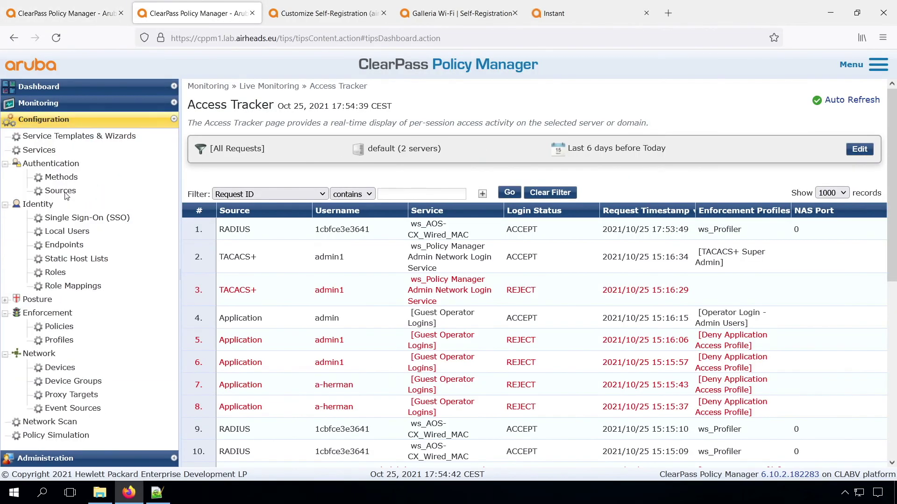
click(48, 153)
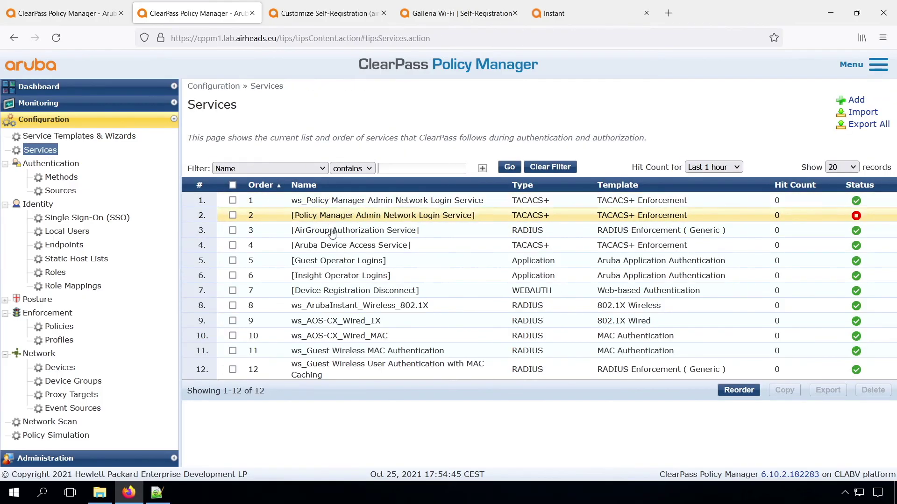
click(333, 339)
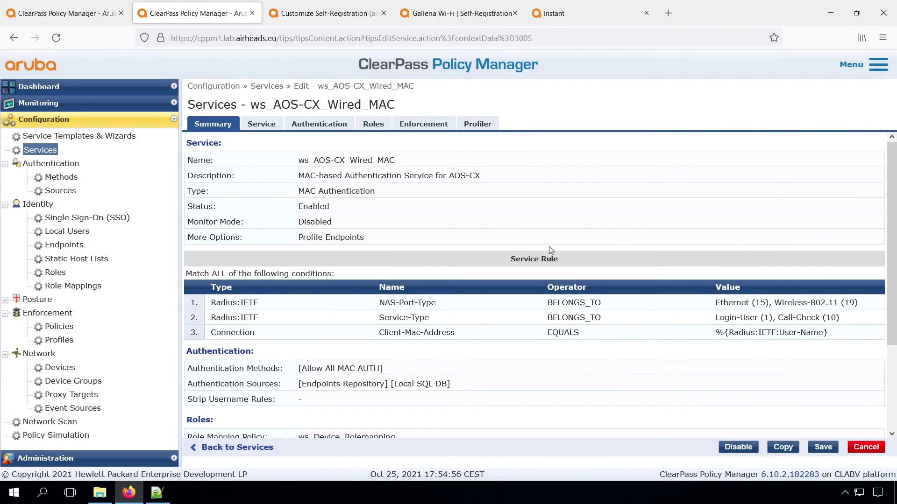
click(40, 151)
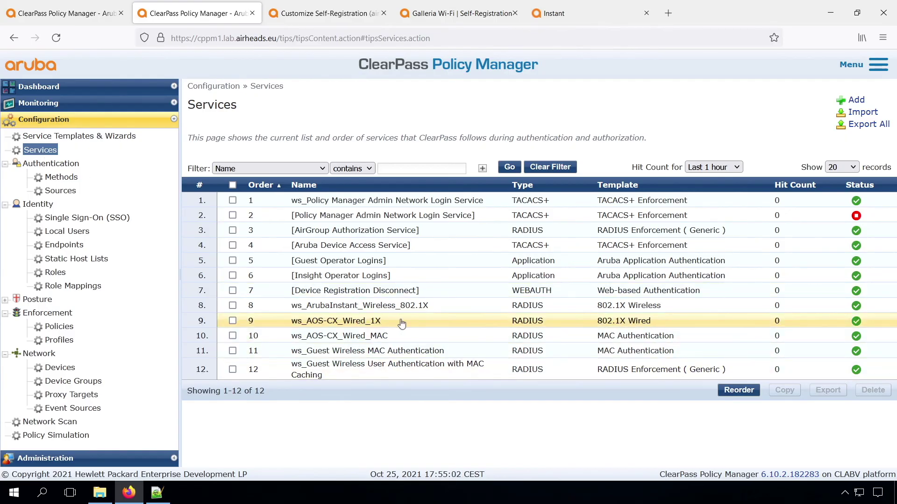
click(367, 352)
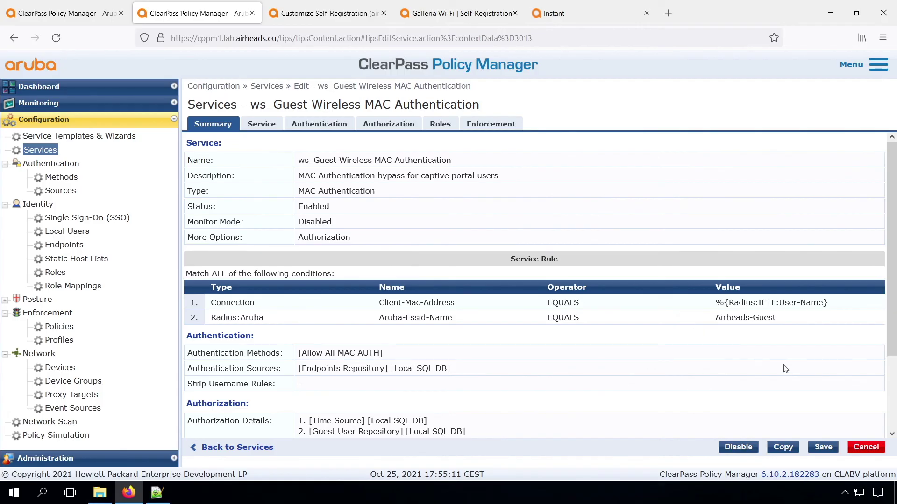
click(866, 449)
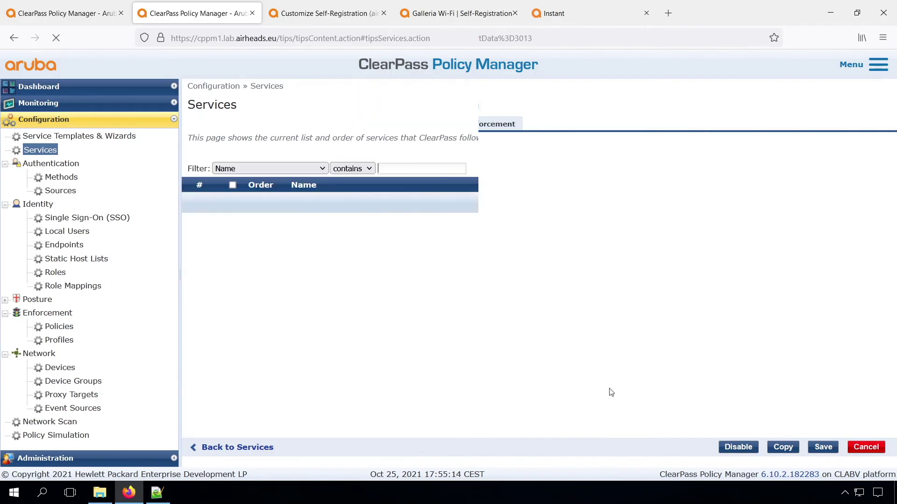